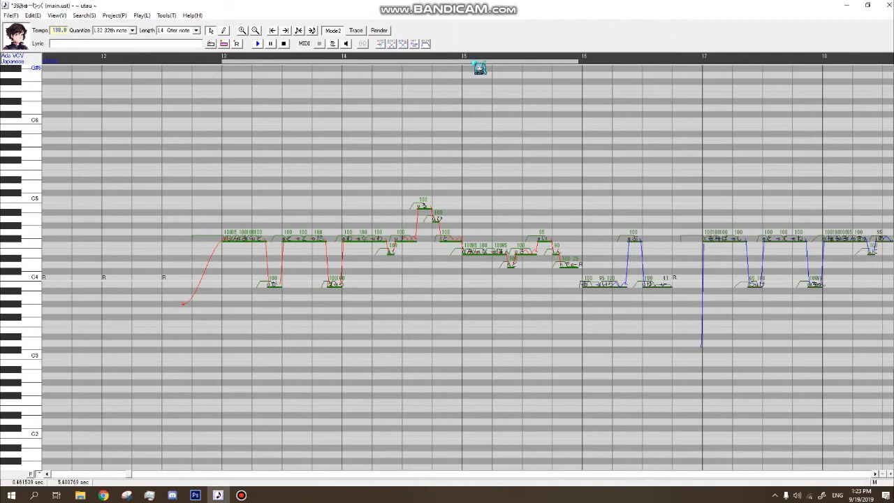
# Read through the Ada VCV Japanese voice bank's properties and readme text, including its recommended settings, and close it.
pyautogui.hscroll(4, 142, 480)
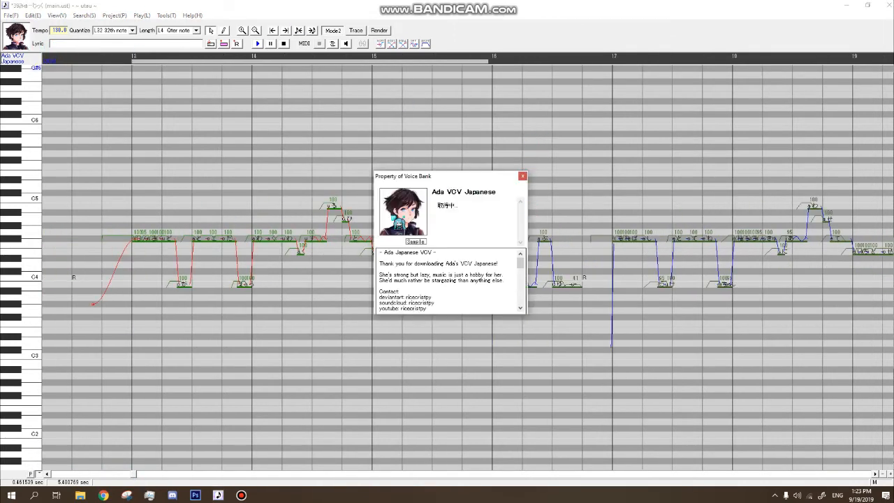
pyautogui.scroll(-12, 432, 278)
pyautogui.scroll(12, 431, 279)
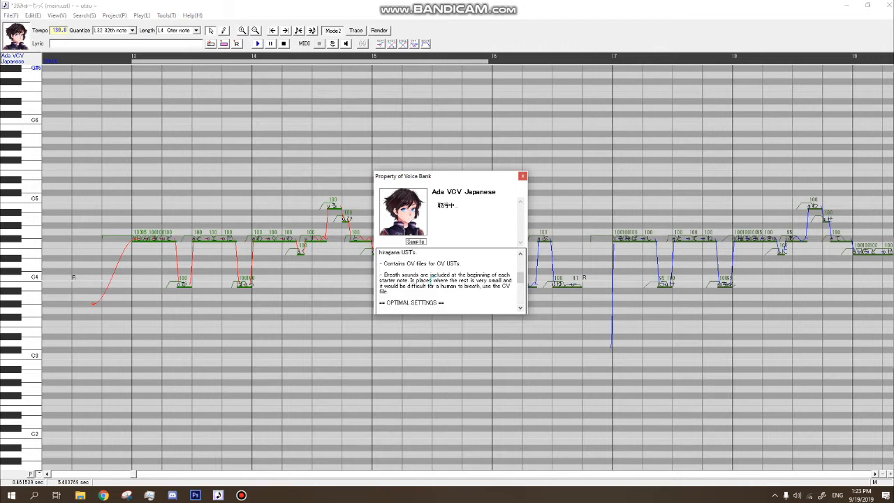
pyautogui.click(523, 176)
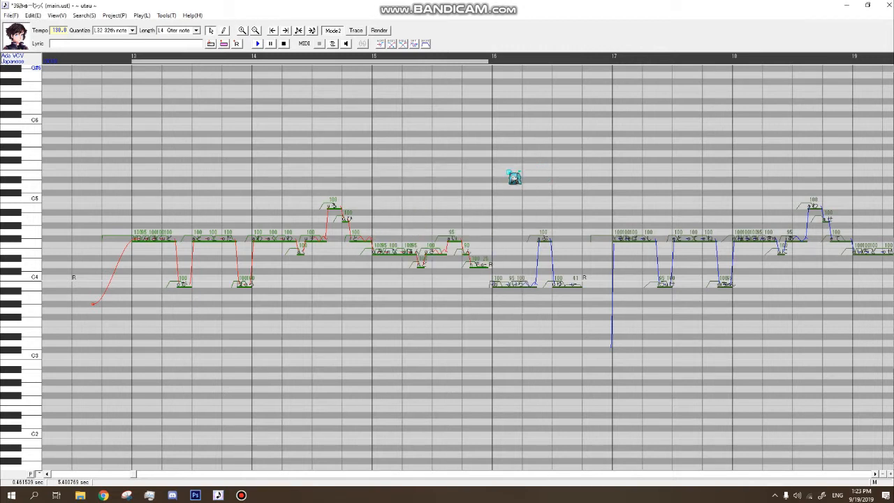
pyautogui.moveTo(137, 474); pyautogui.dragTo(145, 474)
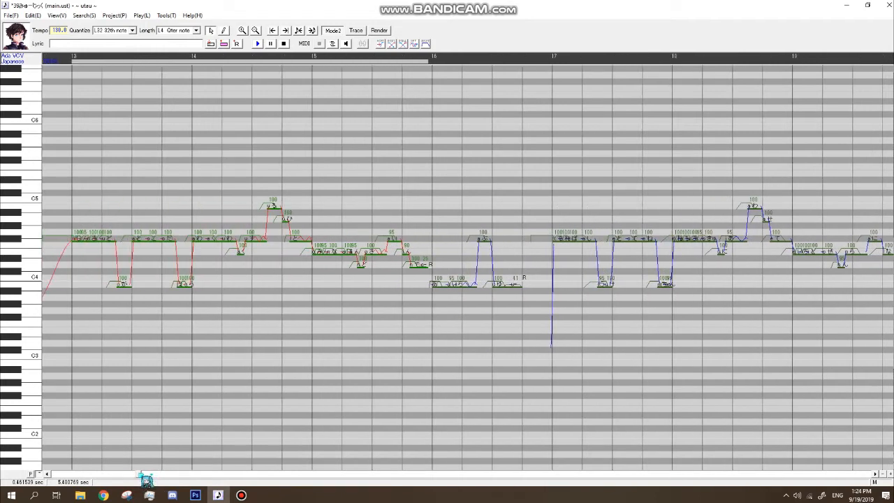
pyautogui.click(52, 474)
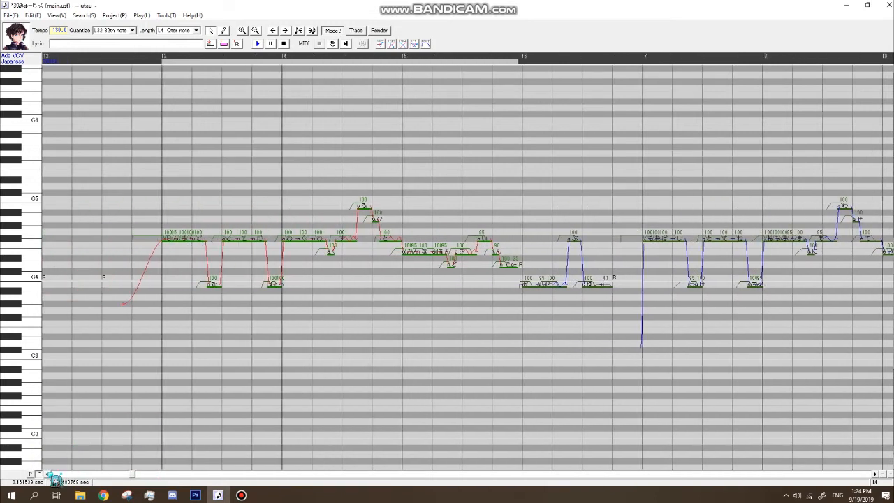
pyautogui.click(48, 474)
pyautogui.moveTo(132, 475); pyautogui.dragTo(139, 476)
pyautogui.click(166, 259)
pyautogui.moveTo(106, 250); pyautogui.dragTo(719, 329)
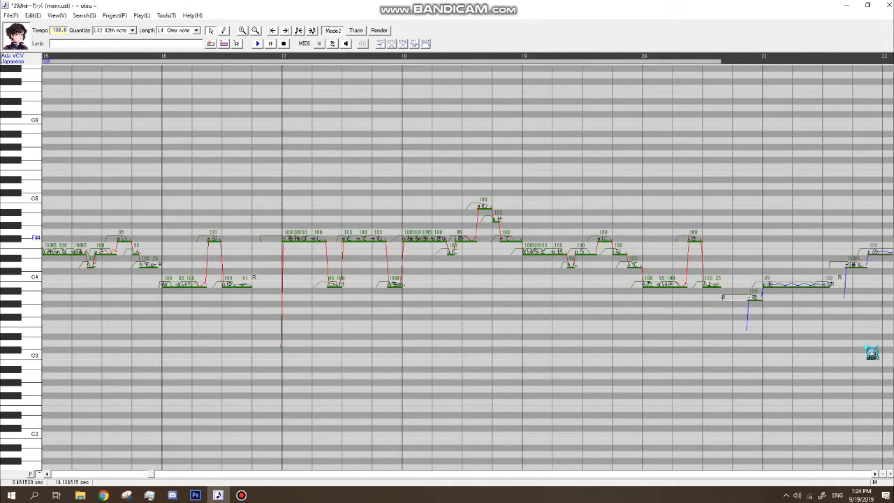
pyautogui.click(228, 241)
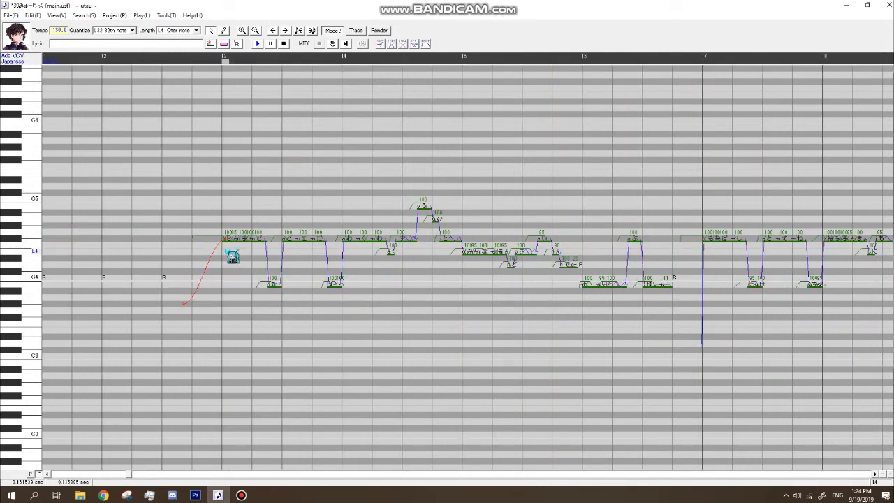
# Select every note in the project and set the modulation to 0% in the region properties.
pyautogui.hotkey('ctrl', 'a')
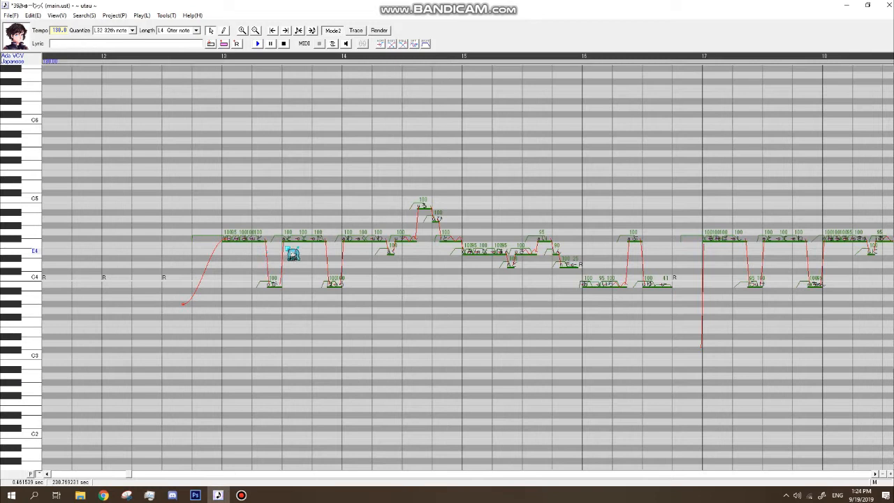
pyautogui.rightClick(296, 243)
pyautogui.click(342, 340)
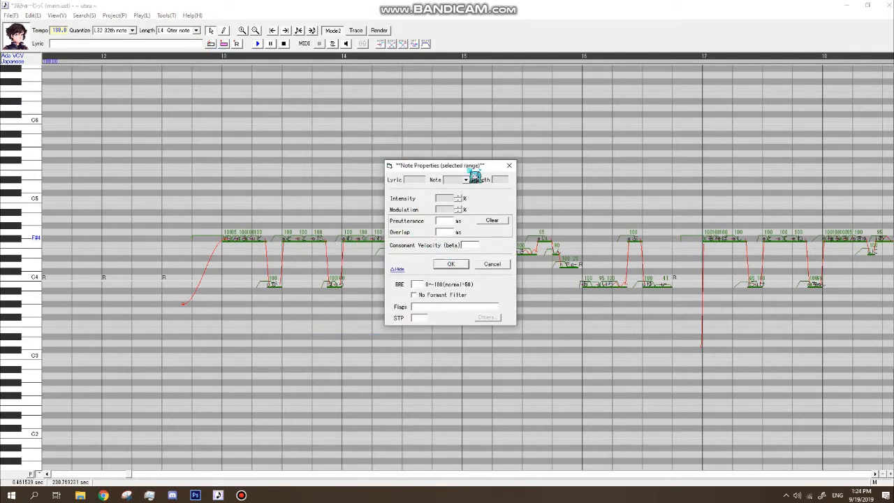
pyautogui.click(449, 265)
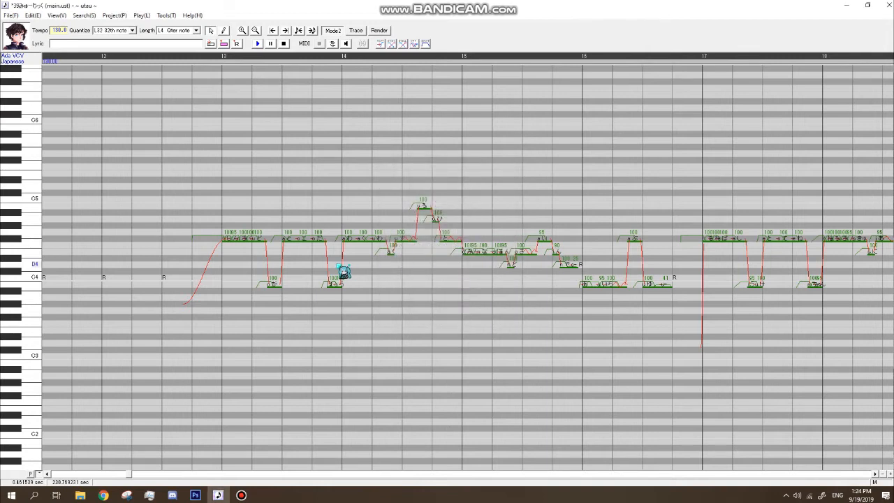
pyautogui.rightClick(327, 248)
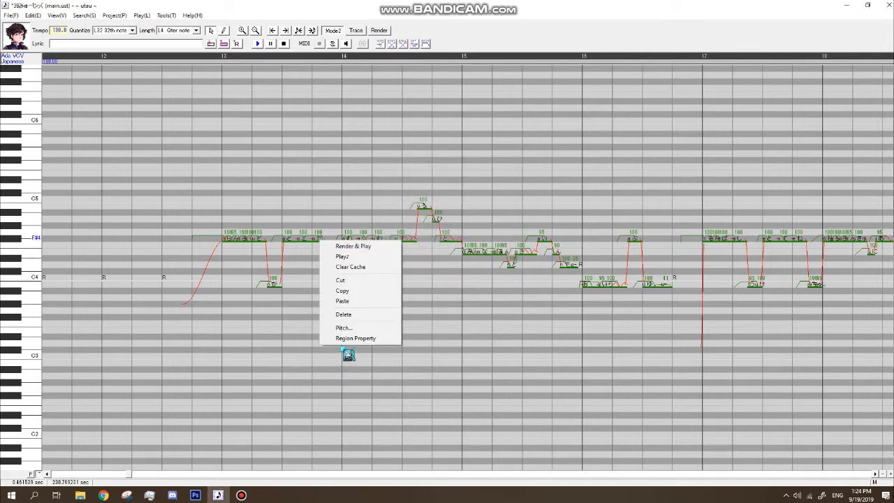
pyautogui.click(342, 337)
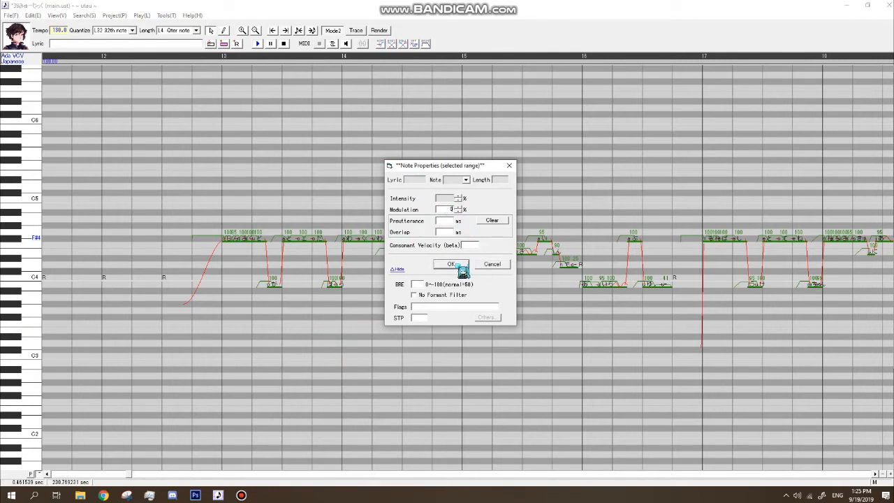
pyautogui.click(454, 264)
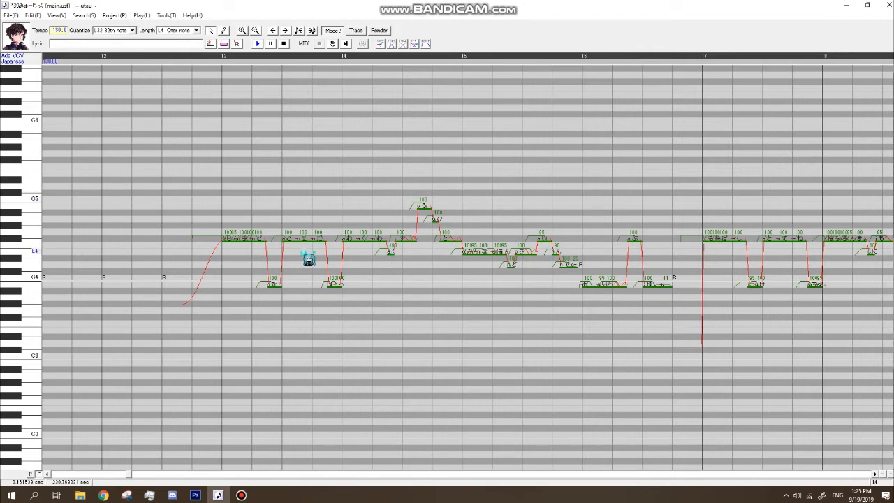
# Select the notes in measures 13 to 16 and undo the pitch curve change leading into measure 13's first note.
pyautogui.doubleClick(226, 250)
pyautogui.moveTo(197, 262)
pyautogui.mouseDown()
pyautogui.moveTo(199, 247)
pyautogui.moveTo(640, 298)
pyautogui.mouseUp()
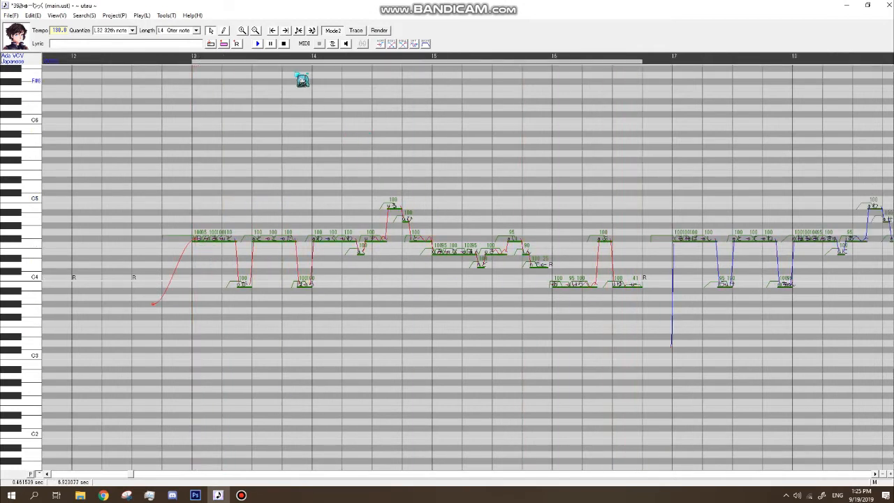
pyautogui.hotkey('ctrl', 'z')
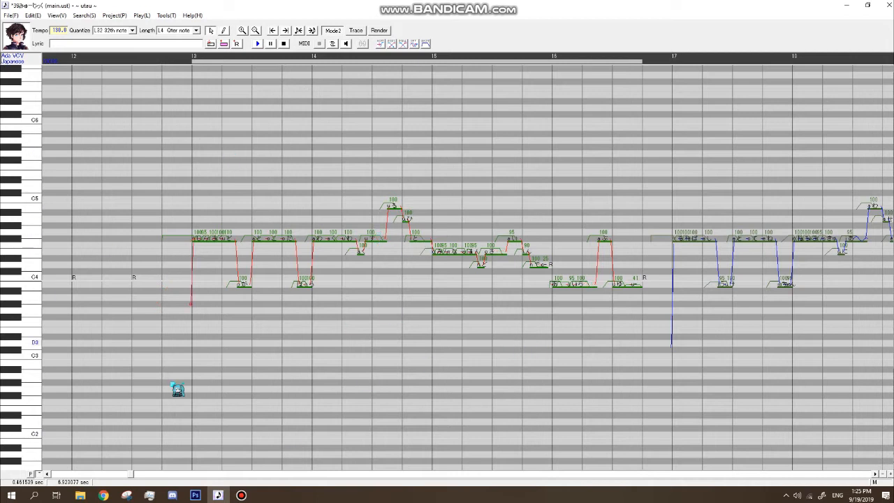
pyautogui.click(426, 44)
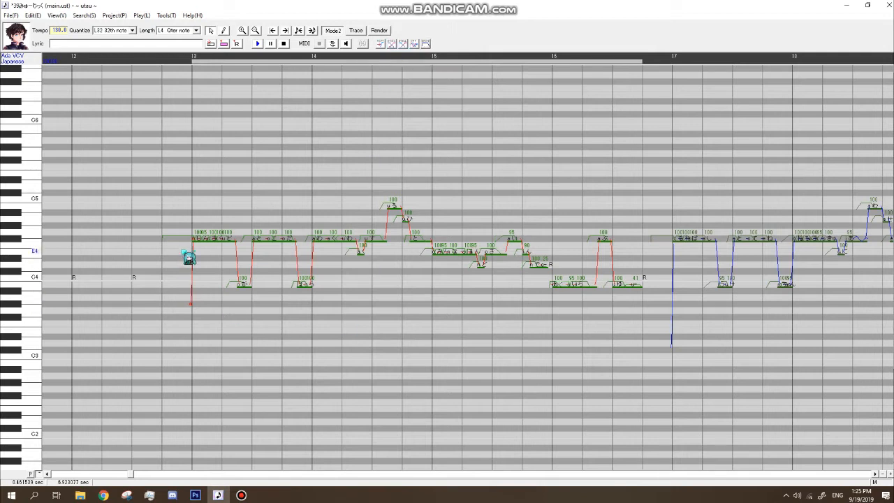
# Select the phrase from measure 13 to the start of measure 17 and open it in the Pitch Editor plug-in.
pyautogui.moveTo(196, 246); pyautogui.dragTo(670, 307)
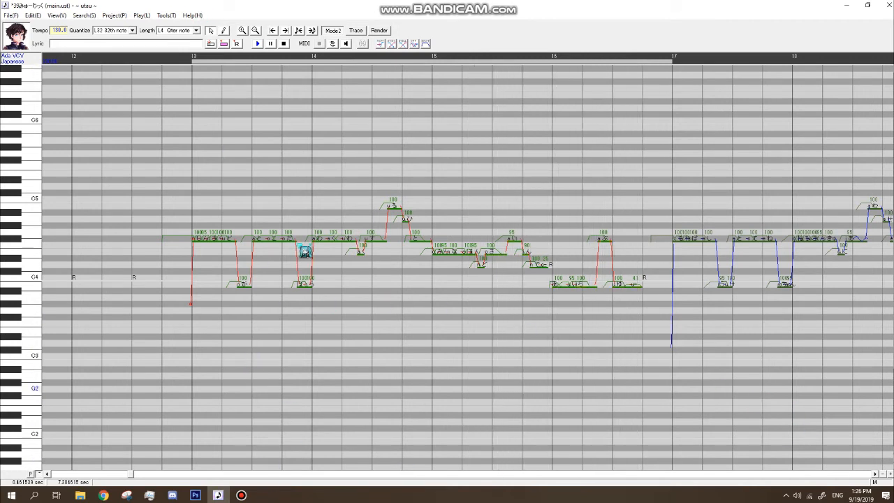
pyautogui.moveTo(652, 303); pyautogui.dragTo(196, 314)
pyautogui.click(174, 14)
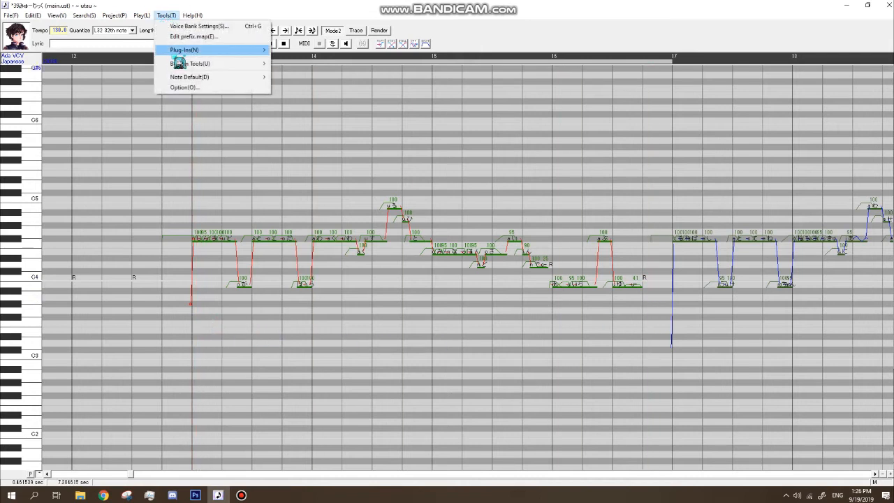
pyautogui.moveTo(176, 51)
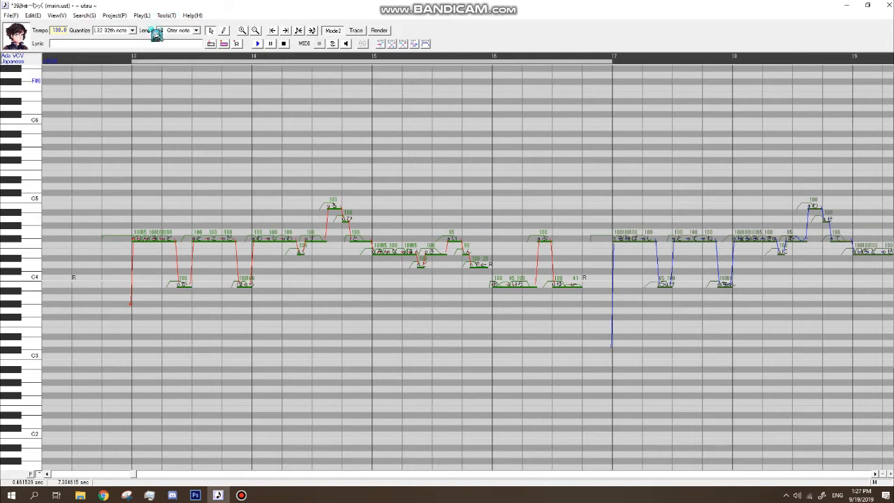
pyautogui.click(169, 15)
pyautogui.moveTo(199, 53)
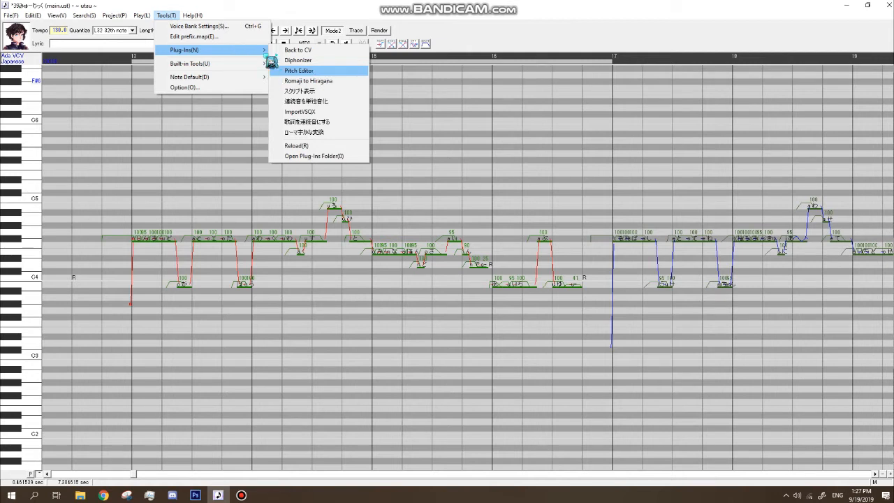
pyautogui.click(300, 71)
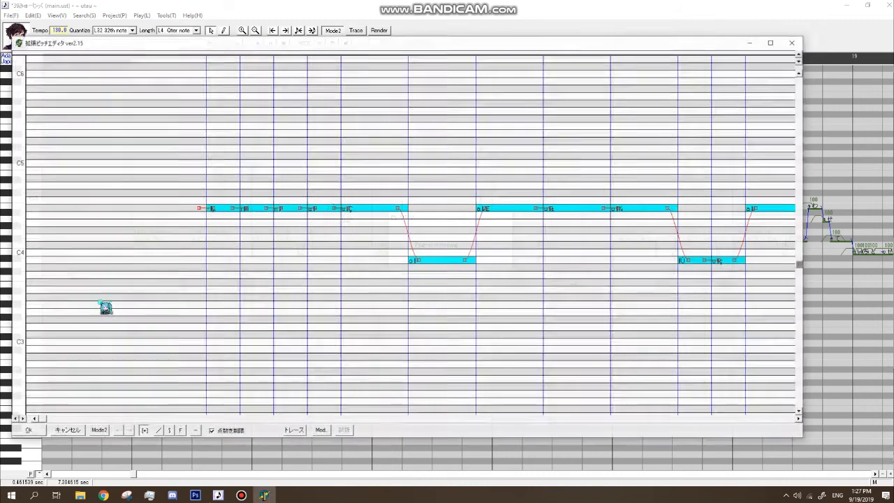
# Start the first note's pitch curve earlier with a dip to about B3, and add smaller dips at the third and fifth notes.
pyautogui.moveTo(49, 424)
pyautogui.mouseDown()
pyautogui.moveTo(748, 424)
pyautogui.moveTo(42, 422)
pyautogui.mouseUp()
pyautogui.moveTo(211, 207); pyautogui.dragTo(164, 207)
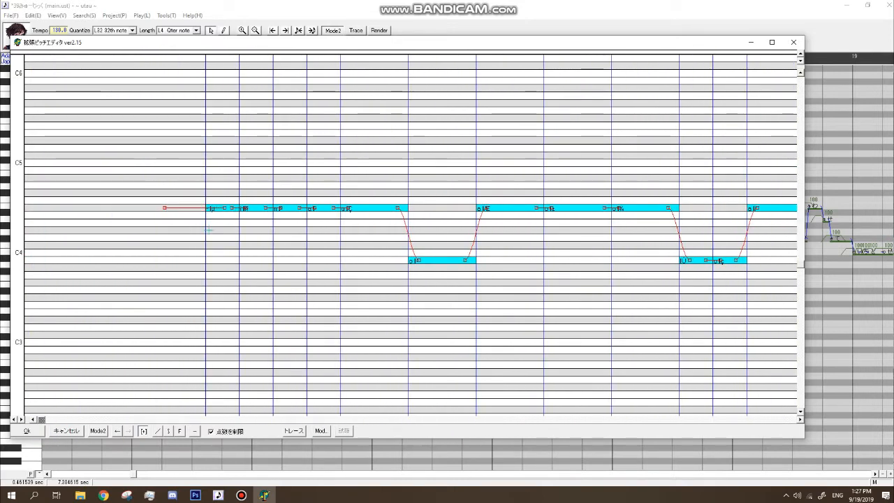
pyautogui.click(204, 259)
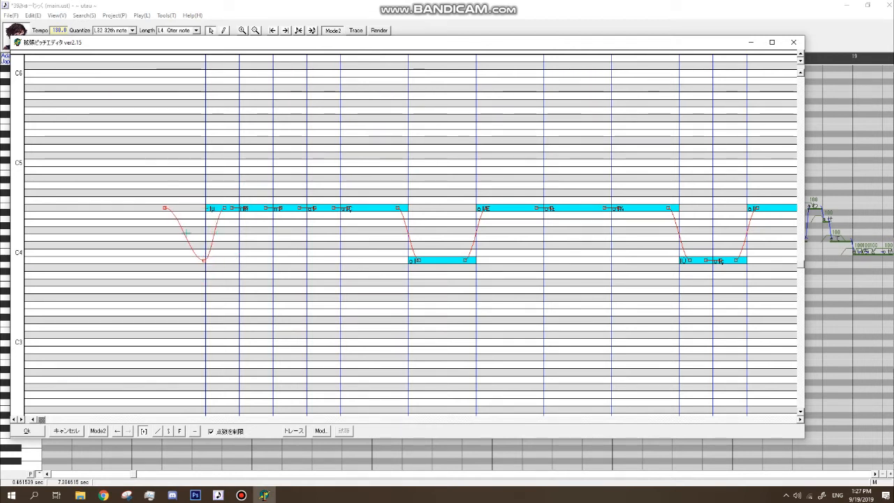
pyautogui.moveTo(42, 419); pyautogui.dragTo(52, 419)
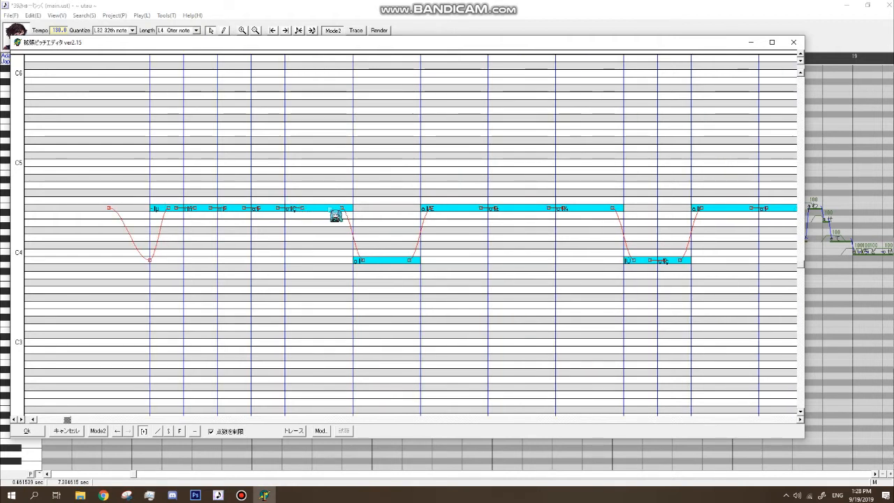
pyautogui.click(285, 228)
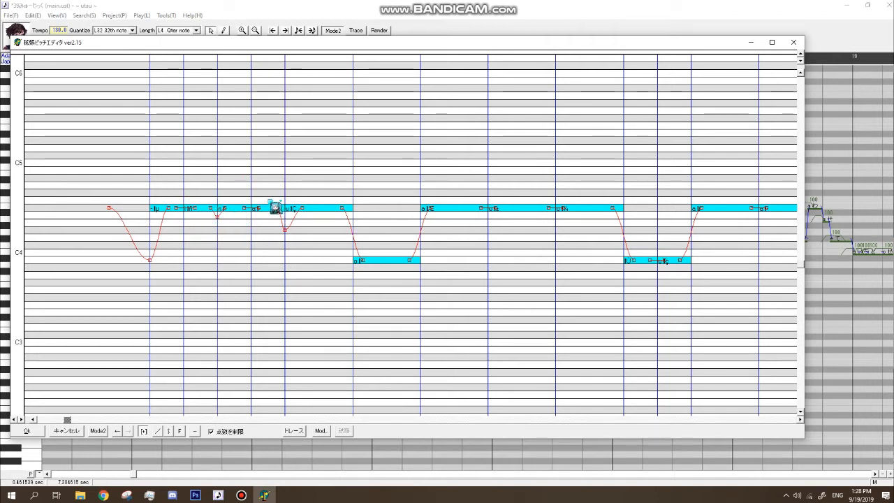
# Widen the first drop from F#4 to B3 and add an upward overshoot before it and an undershoot to about G#3 after it.
pyautogui.moveTo(69, 420); pyautogui.dragTo(99, 419)
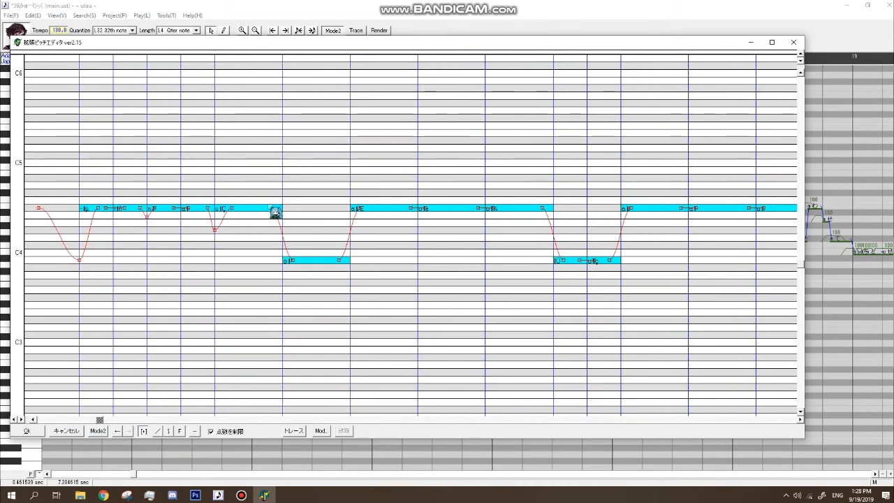
pyautogui.moveTo(271, 208); pyautogui.dragTo(265, 208)
pyautogui.moveTo(293, 261); pyautogui.dragTo(299, 260)
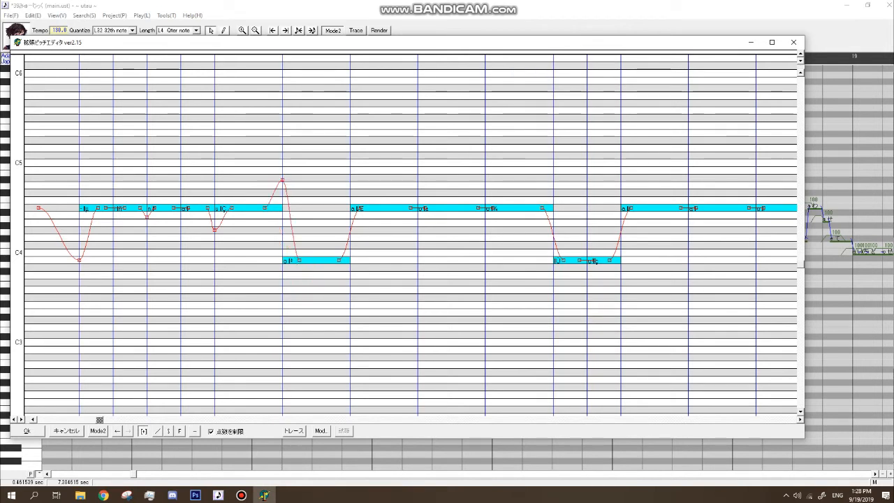
pyautogui.moveTo(301, 261); pyautogui.dragTo(303, 261)
pyautogui.click(295, 282)
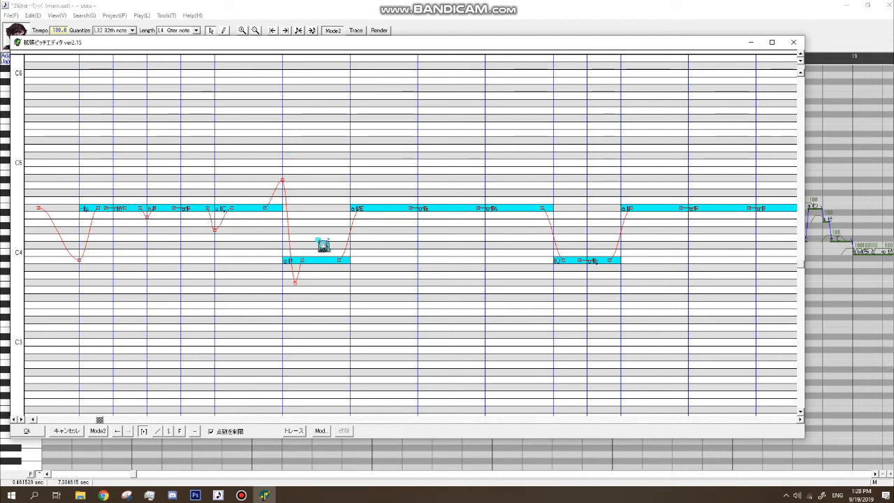
# Extend the rise out of the first B3 note further into the next F#4 note and add a small peak and dip there.
pyautogui.moveTo(100, 419); pyautogui.dragTo(122, 423)
pyautogui.moveTo(320, 208); pyautogui.dragTo(340, 210)
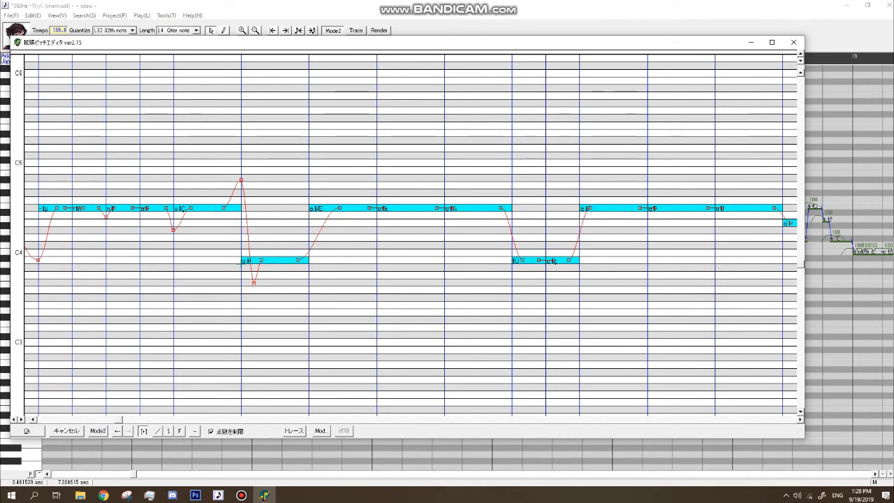
pyautogui.click(319, 213)
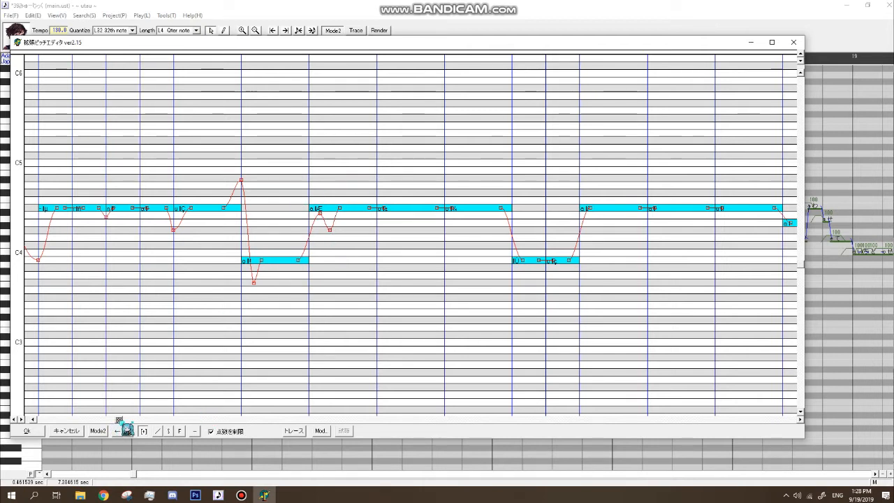
# Add pitch dips at the next two F#4 notes, and an overshoot and slight undershoot around the second drop to B3.
pyautogui.moveTo(129, 427); pyautogui.dragTo(181, 421)
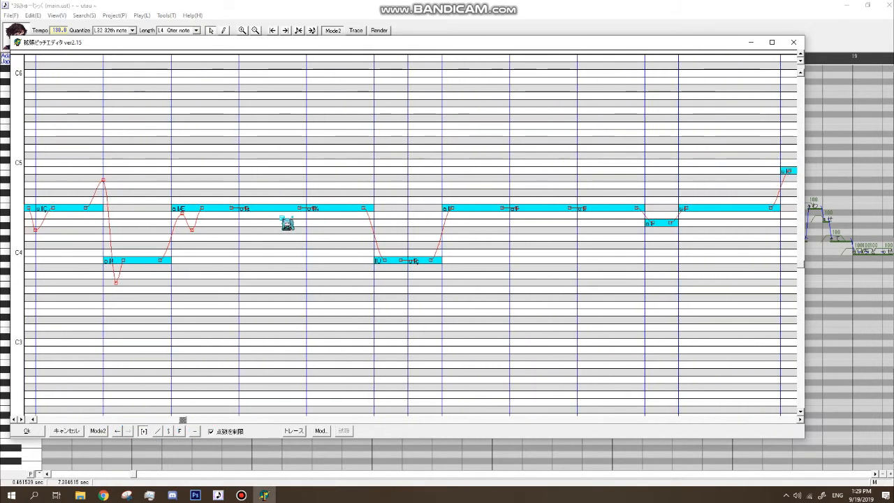
pyautogui.click(238, 220)
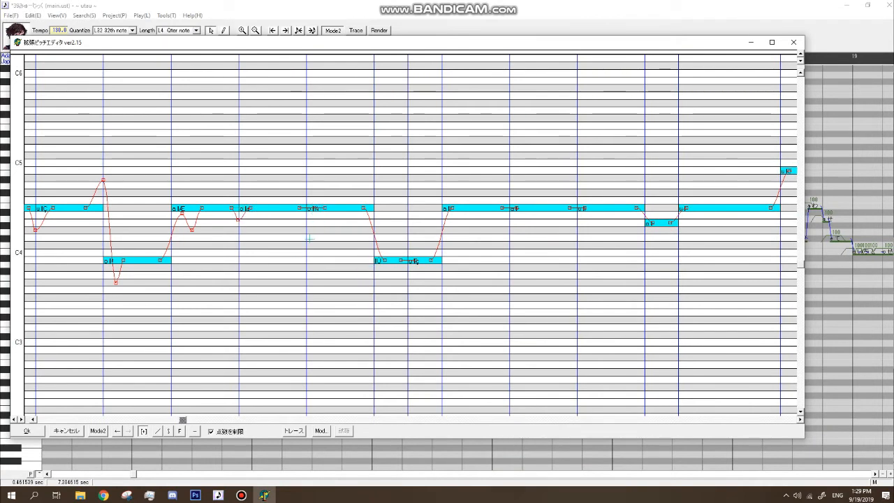
pyautogui.moveTo(385, 260); pyautogui.dragTo(392, 261)
pyautogui.click(370, 183)
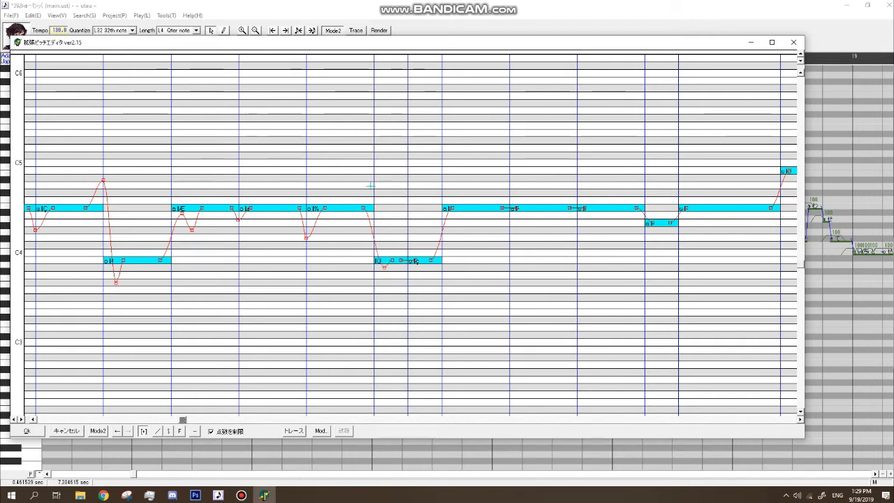
# Lengthen the rise after the second B3 pair with a small peak and dip, and add a dip at the third following F#4 note.
pyautogui.moveTo(189, 421); pyautogui.dragTo(270, 421)
pyautogui.moveTo(281, 208); pyautogui.dragTo(285, 208)
pyautogui.click(264, 211)
pyautogui.click(274, 225)
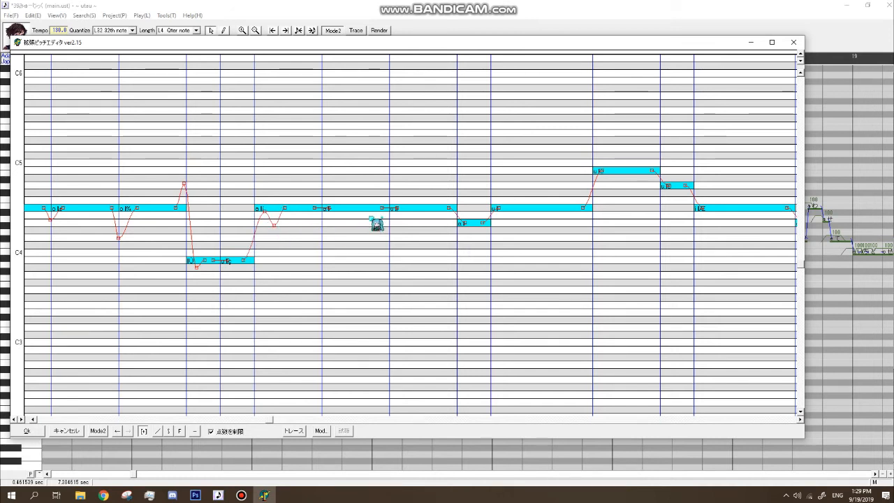
pyautogui.click(389, 224)
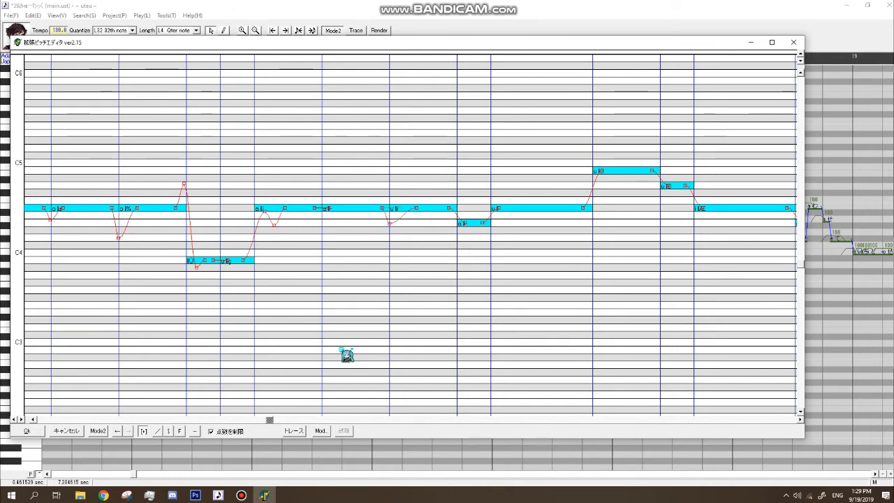
# Add an overshoot to about C#5 and a dip to about A#4 at the start of the B4 note, settling further into it.
pyautogui.moveTo(268, 421); pyautogui.dragTo(404, 419)
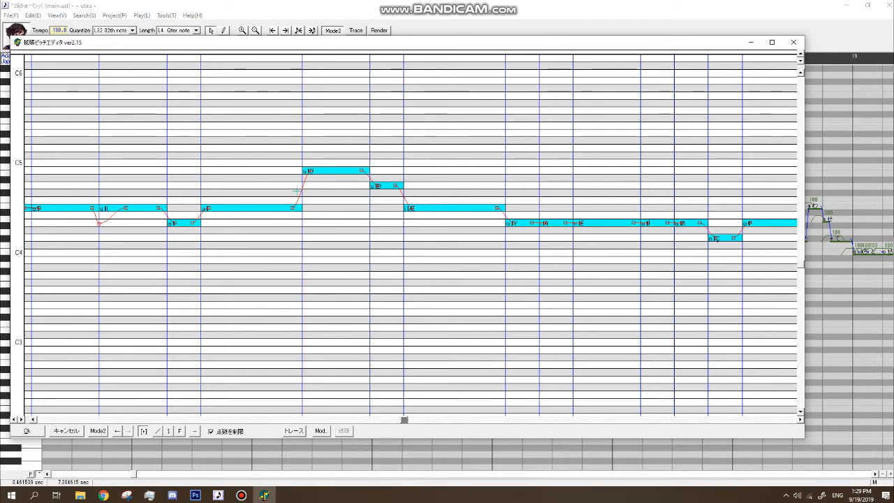
pyautogui.moveTo(311, 175); pyautogui.dragTo(328, 171)
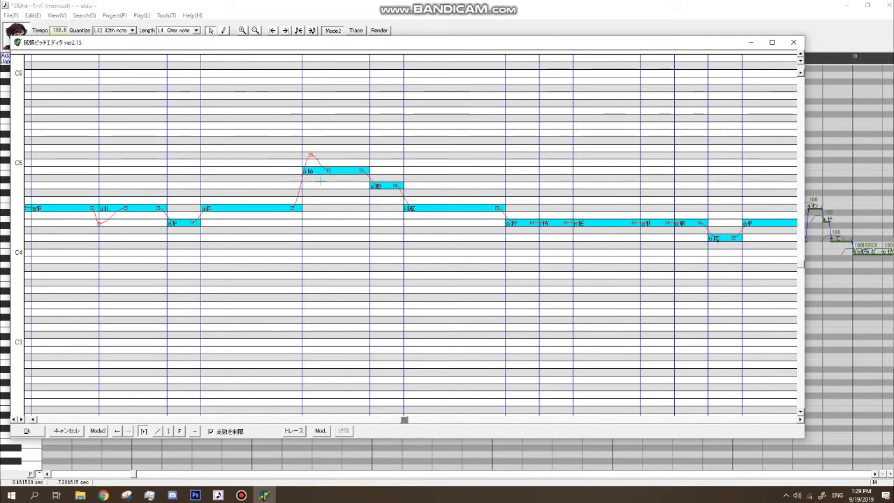
pyautogui.click(318, 178)
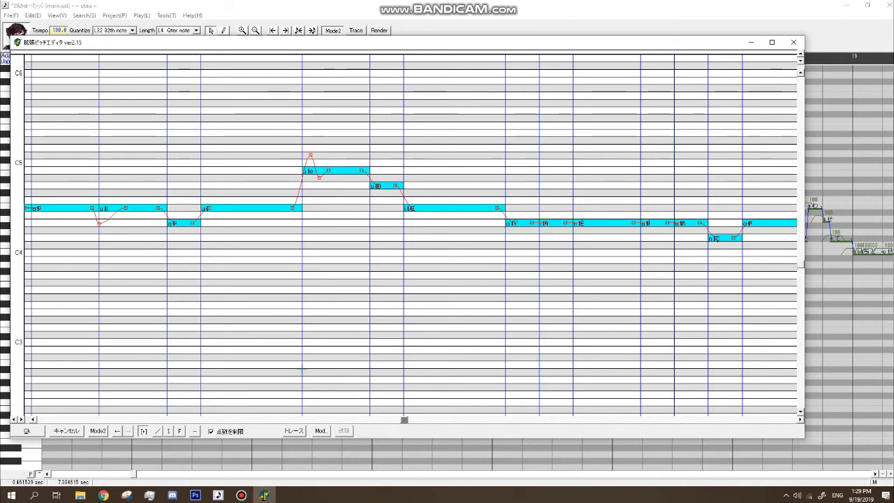
# Hold the pitch at E4 into the F#4 note before the B4 note, with a small dip to about D#4 before the delayed rise.
pyautogui.moveTo(403, 419); pyautogui.dragTo(354, 419)
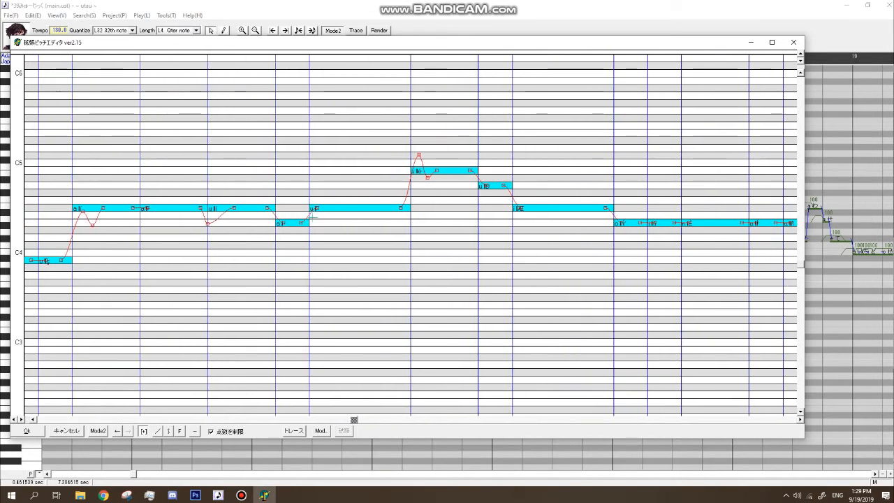
pyautogui.moveTo(317, 204); pyautogui.dragTo(358, 207)
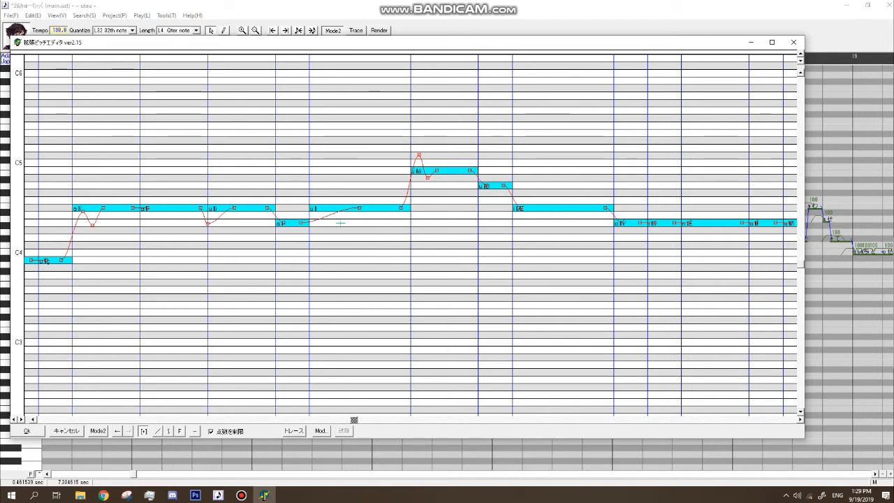
pyautogui.click(341, 223)
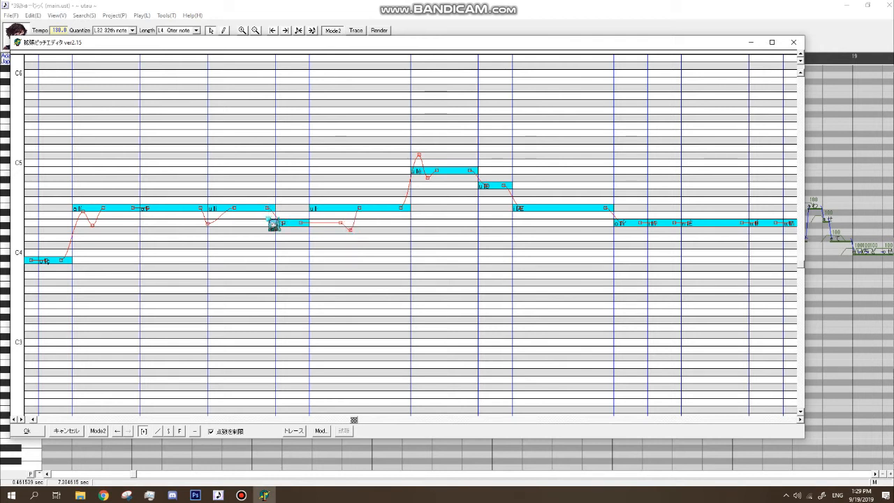
pyautogui.moveTo(339, 224); pyautogui.dragTo(342, 230)
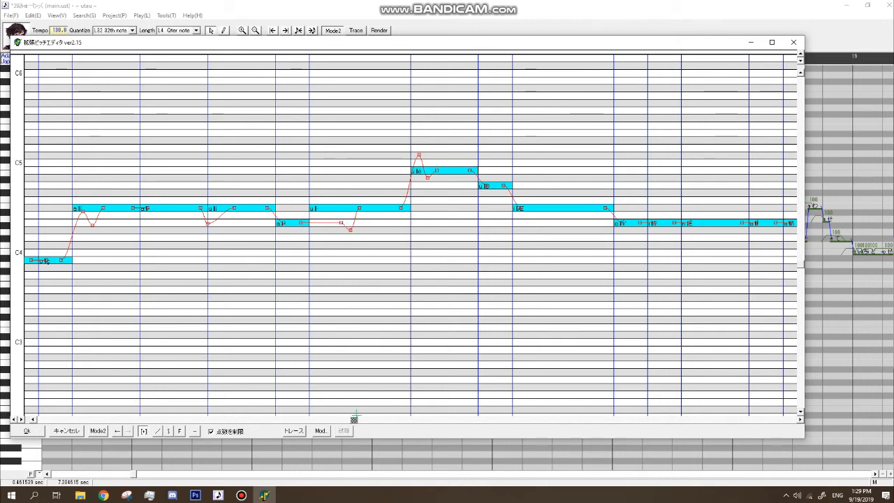
# Add a slight dip at the A4 note and a double dip to about E4 at the start of the following F#4 note.
pyautogui.moveTo(354, 420); pyautogui.dragTo(418, 419)
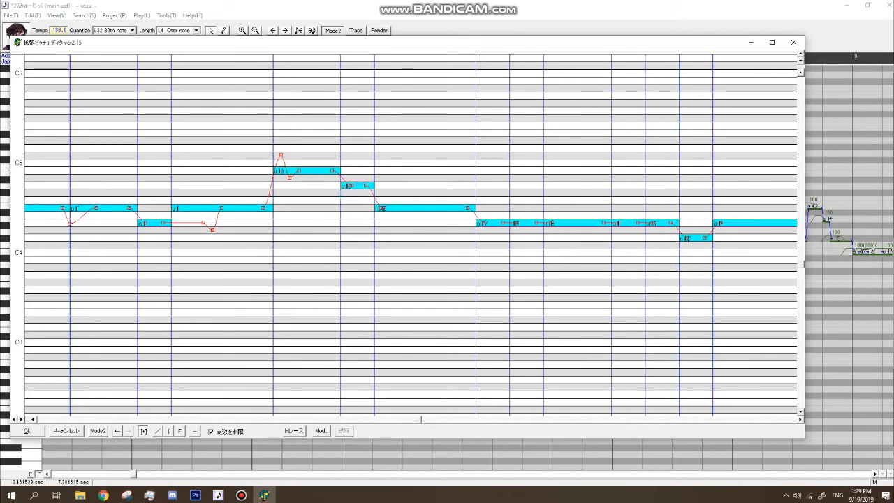
pyautogui.moveTo(423, 419); pyautogui.dragTo(453, 420)
pyautogui.moveTo(313, 208); pyautogui.dragTo(357, 208)
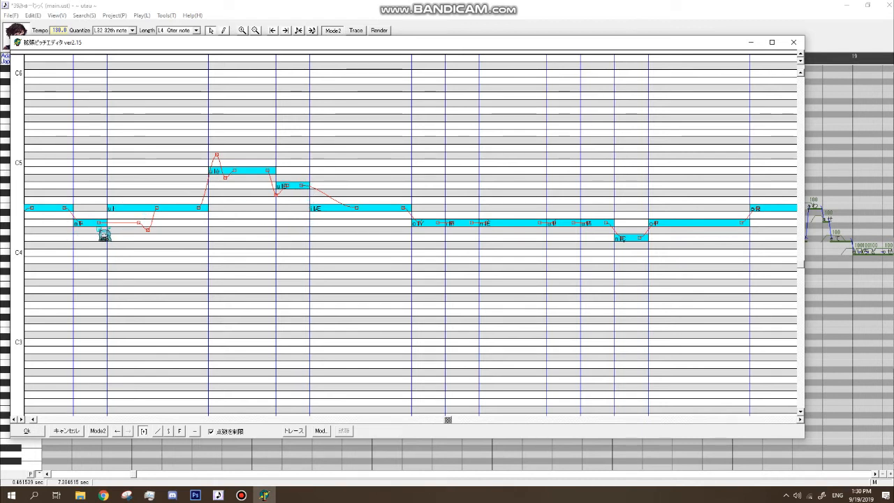
pyautogui.click(314, 225)
pyautogui.click(326, 221)
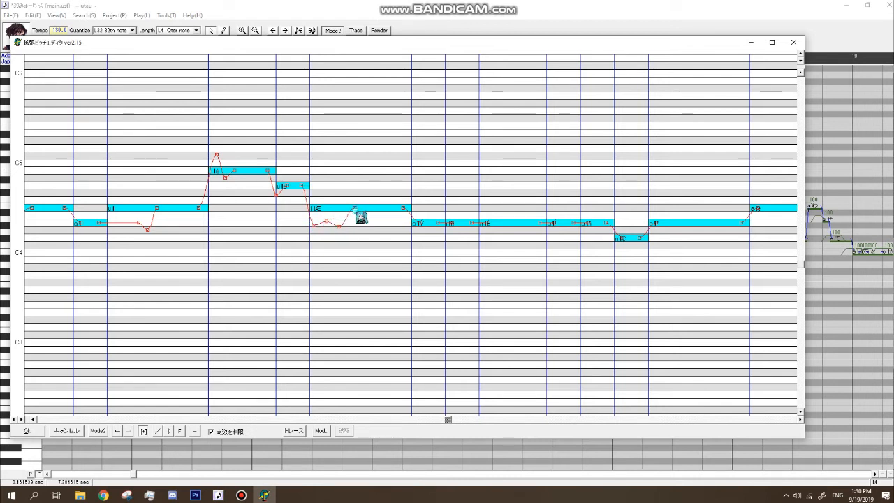
# Add pitch dips at the first, third and fifth notes of the following E4 run, with smooth returns to pitch.
pyautogui.moveTo(450, 420); pyautogui.dragTo(531, 422)
pyautogui.moveTo(244, 224); pyautogui.dragTo(250, 225)
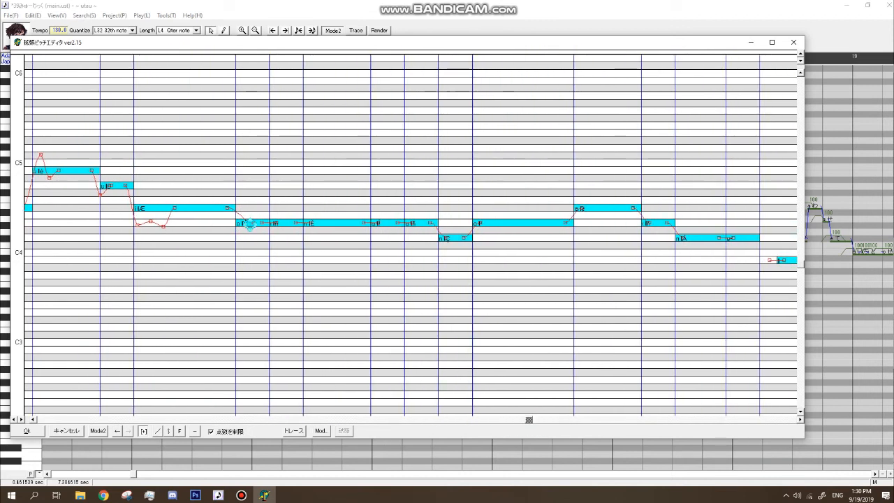
pyautogui.moveTo(310, 222); pyautogui.dragTo(334, 223)
# Delay the rise from D4 into the long E4 note with a small dip, and add an overshoot and dip at the next F#4 note.
pyautogui.moveTo(532, 420); pyautogui.dragTo(590, 420)
pyautogui.moveTo(361, 233); pyautogui.dragTo(389, 233)
pyautogui.moveTo(456, 213); pyautogui.dragTo(478, 215)
pyautogui.click(454, 195)
pyautogui.click(458, 217)
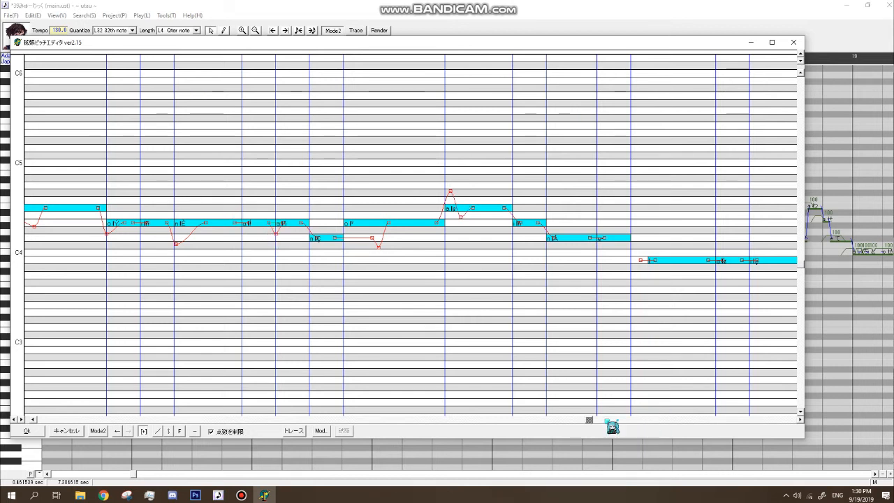
# Add a dip to about B3 at the last D4 note and a dip to about G#3 at the start of the first B3 note after the rest.
pyautogui.moveTo(590, 421); pyautogui.dragTo(715, 420)
pyautogui.click(303, 237)
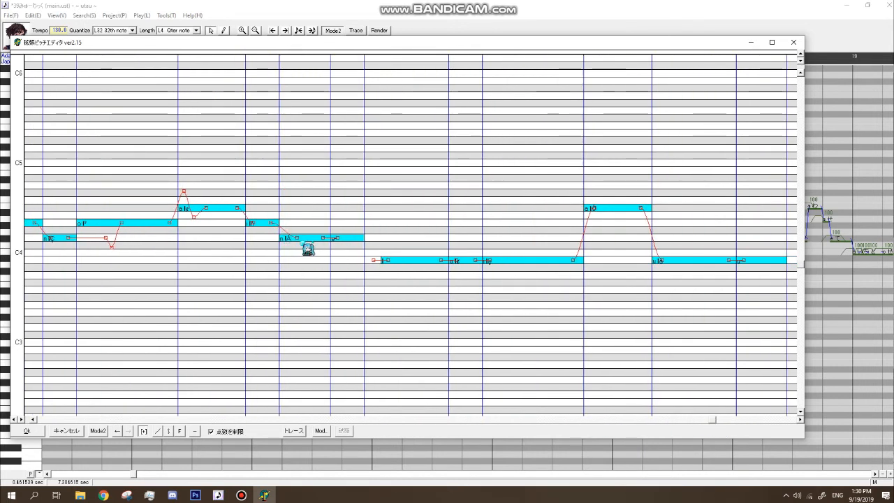
pyautogui.click(281, 260)
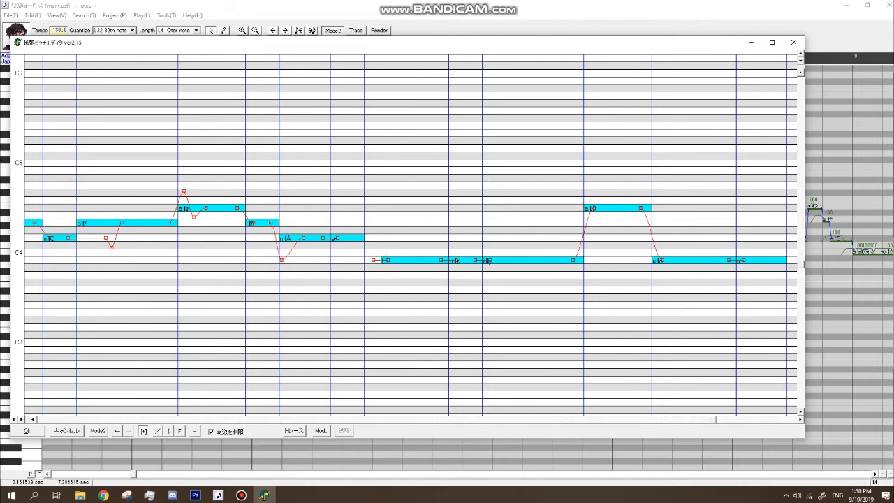
pyautogui.moveTo(385, 258); pyautogui.dragTo(411, 261)
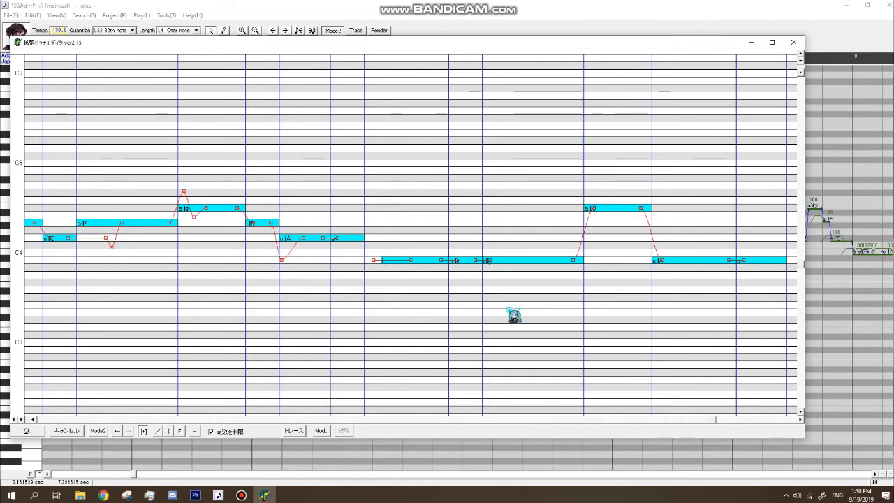
pyautogui.moveTo(712, 419); pyautogui.dragTo(754, 420)
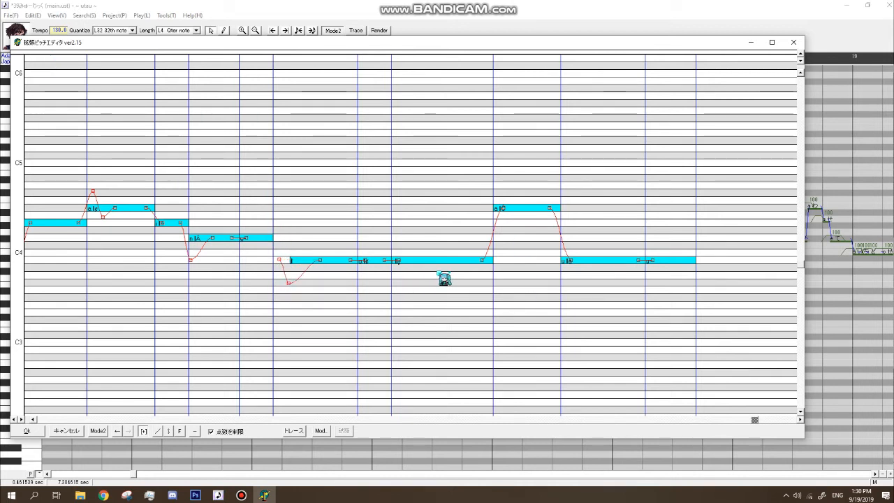
# Add a double pitch dip at the start of the long B3 note that precedes the last F#4 note.
pyautogui.moveTo(755, 420); pyautogui.dragTo(787, 420)
pyautogui.moveTo(328, 261); pyautogui.dragTo(362, 266)
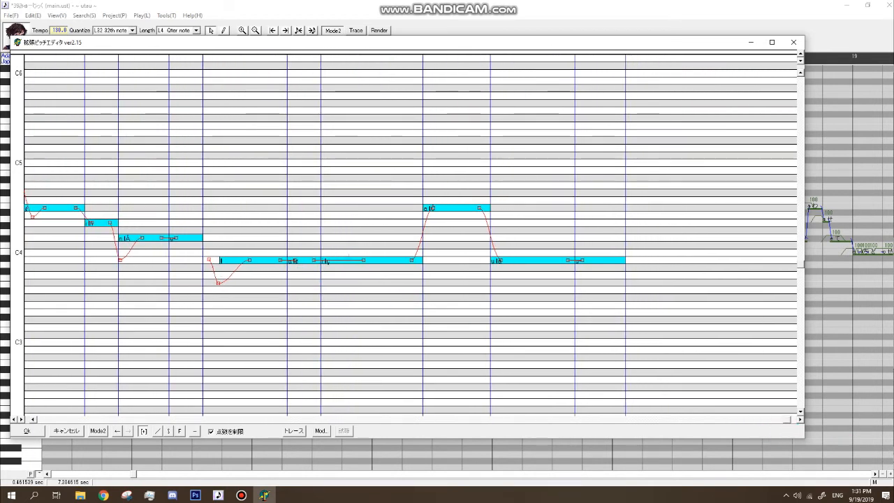
pyautogui.click(344, 278)
# Lengthen the rise from B3 into the last F#4 note and add a small peak and dip before it settles.
pyautogui.moveTo(424, 208); pyautogui.dragTo(455, 207)
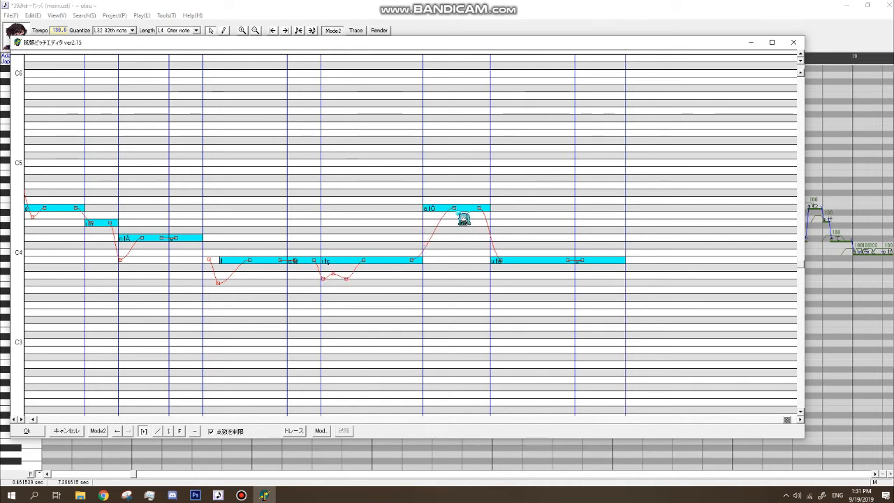
pyautogui.click(434, 208)
pyautogui.click(445, 225)
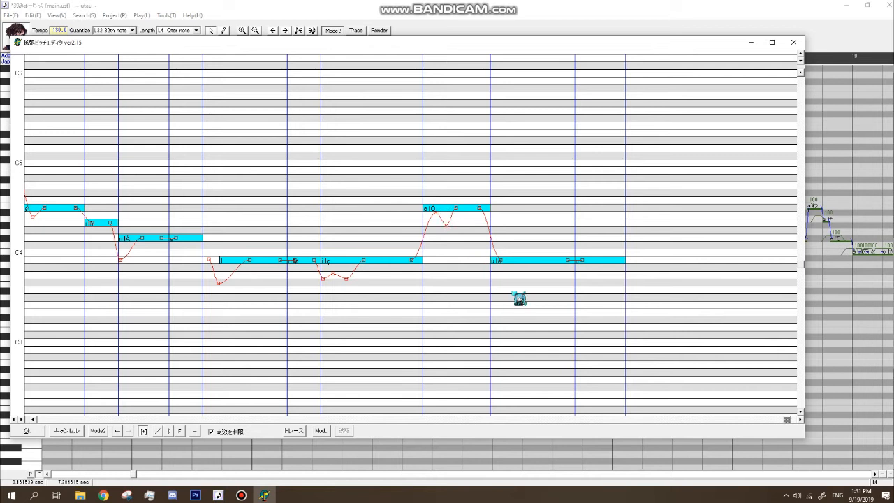
# Shape the drop from F#4 to the final B3 section with an overshoot to about A4 and an extended undershoot, and apply the pitch edits.
pyautogui.moveTo(499, 259); pyautogui.dragTo(539, 275)
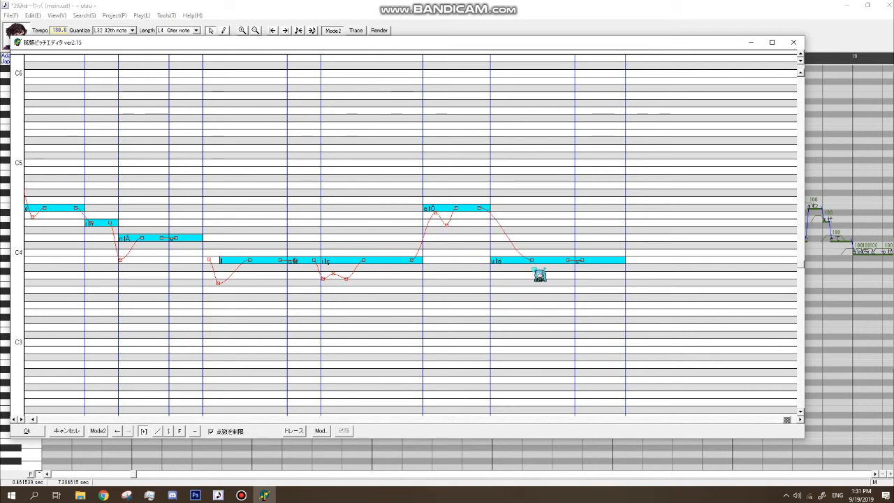
pyautogui.click(494, 278)
pyautogui.click(504, 274)
pyautogui.click(515, 277)
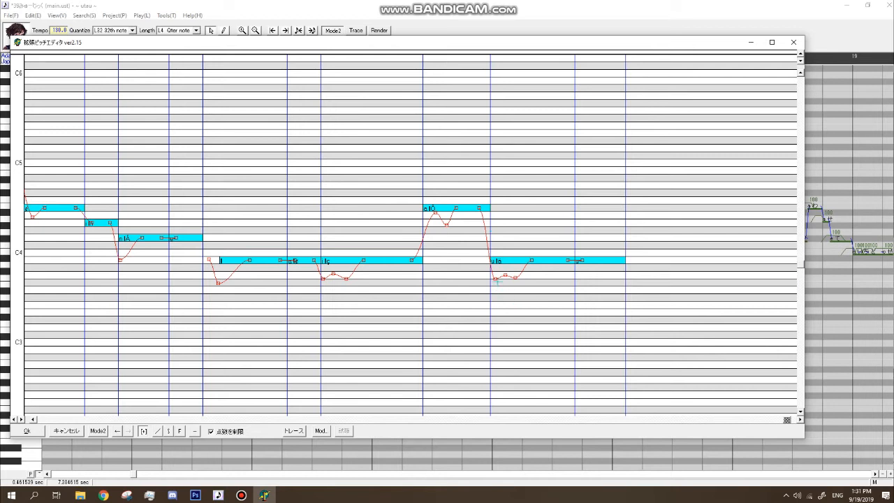
pyautogui.moveTo(494, 278); pyautogui.dragTo(494, 195)
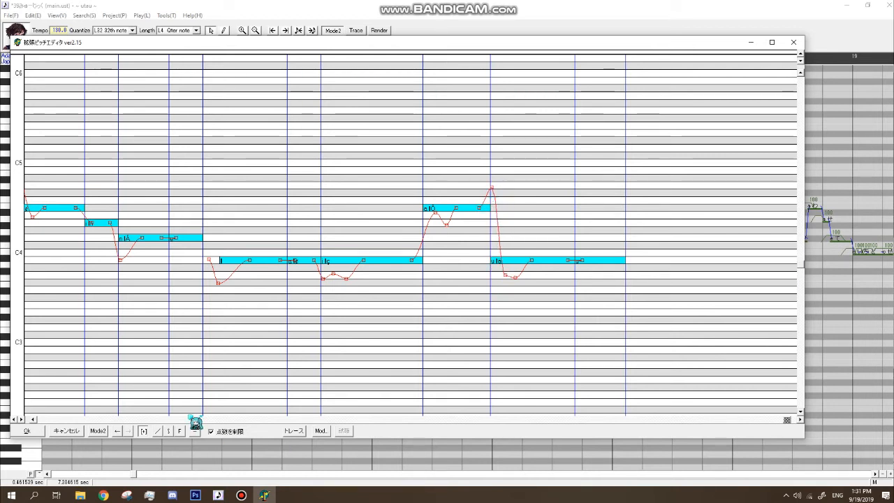
pyautogui.click(799, 419)
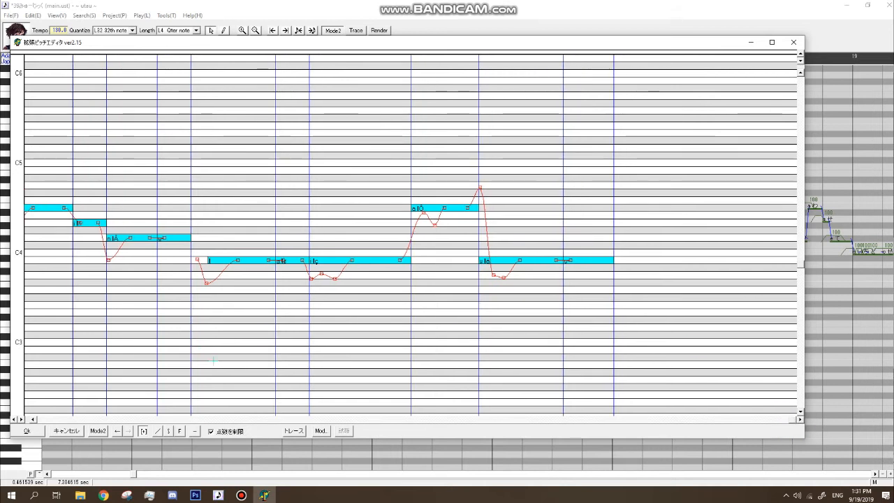
pyautogui.click(35, 431)
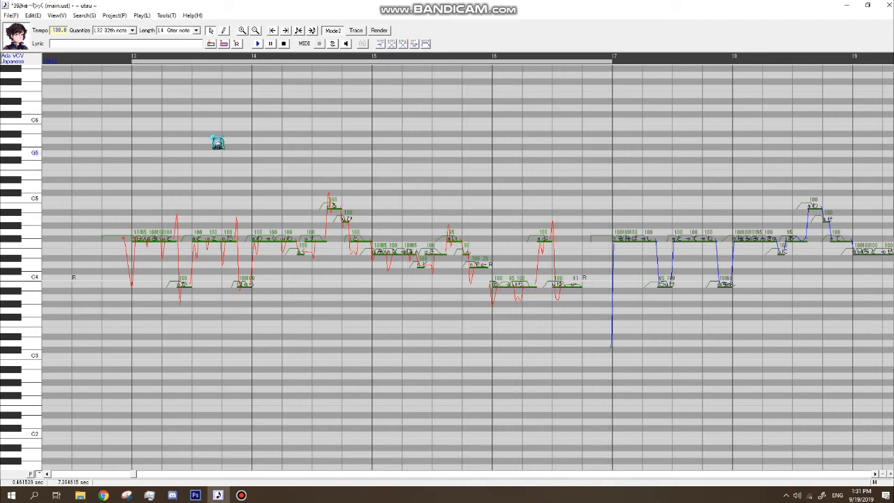
# Enable vibrato with its default settings on the F#4 note just before the B4 note in measure 14.
pyautogui.click(241, 30)
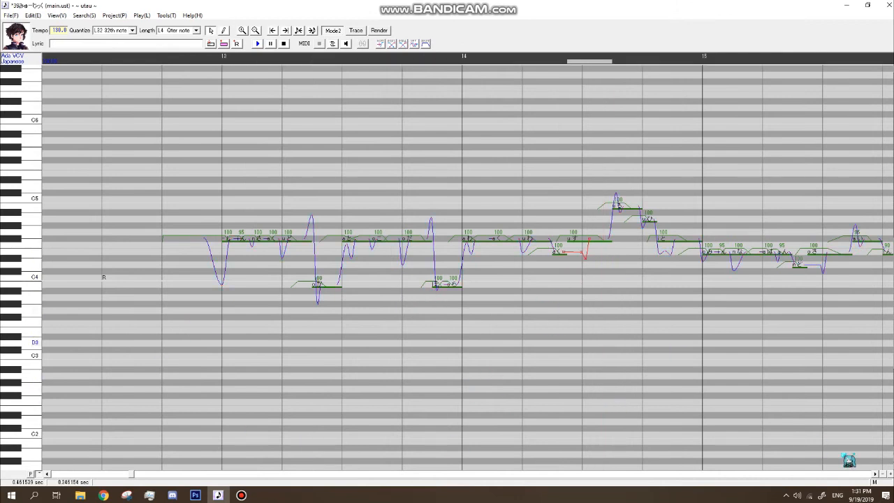
pyautogui.click(875, 473)
pyautogui.click(878, 475)
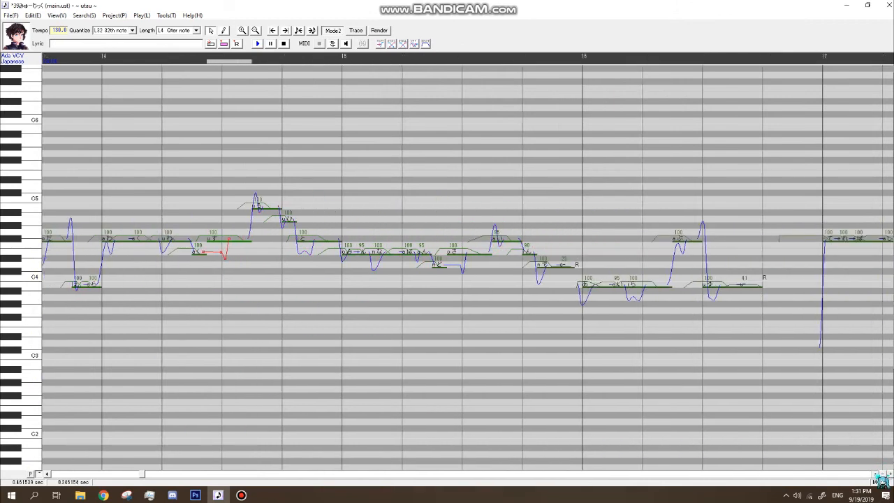
pyautogui.click(878, 475)
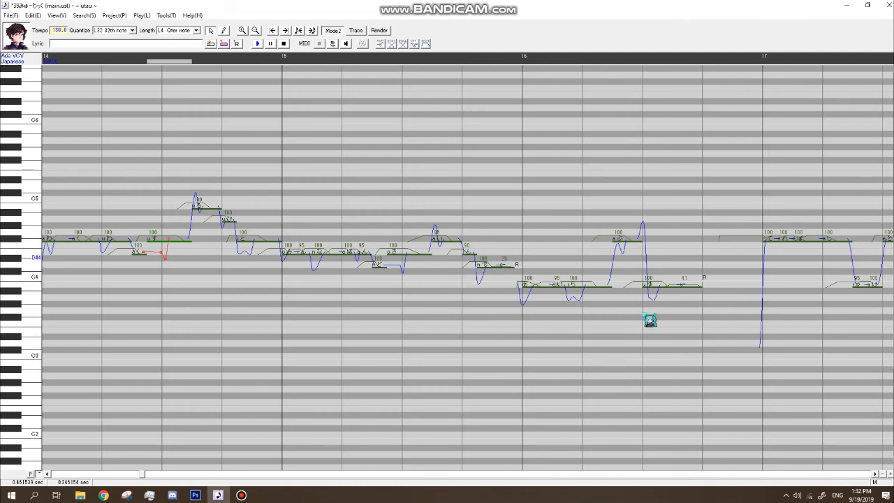
pyautogui.click(605, 291)
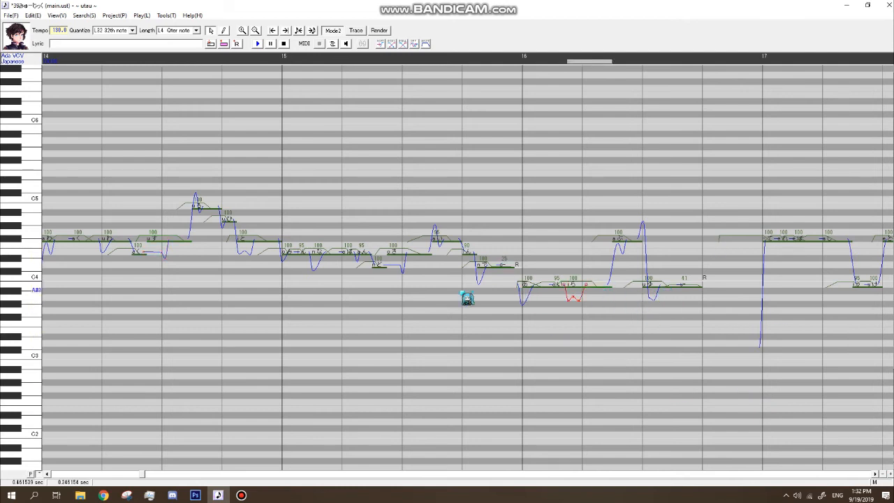
pyautogui.click(184, 249)
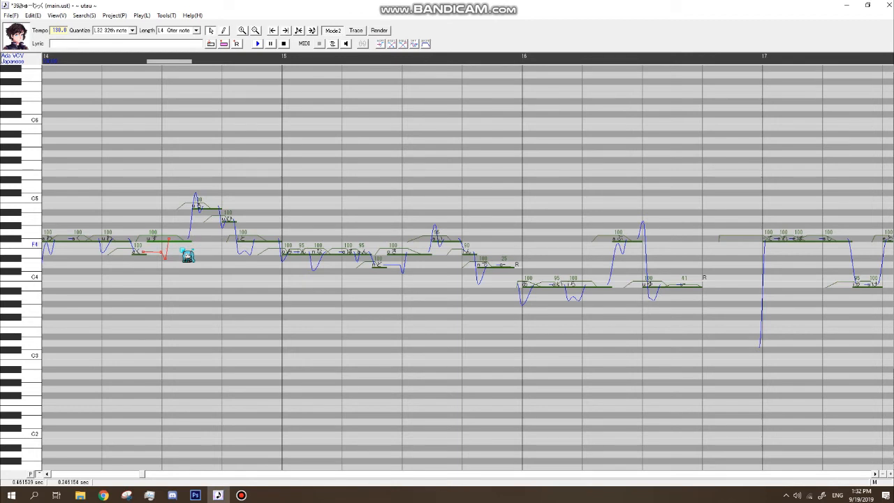
pyautogui.doubleClick(187, 256)
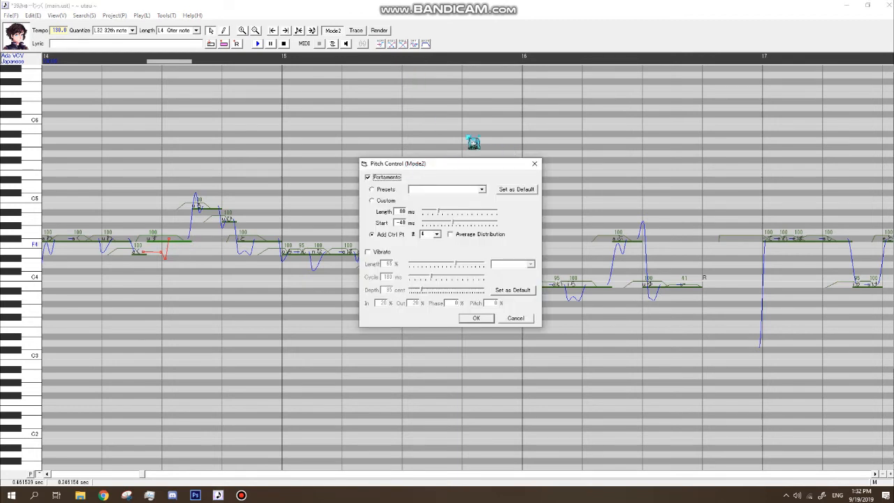
pyautogui.click(385, 250)
pyautogui.click(491, 316)
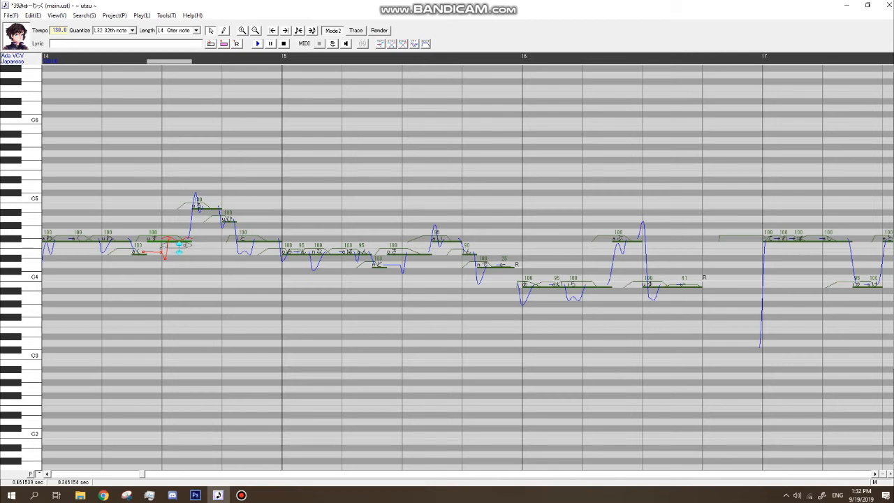
# Enable default vibrato on the last F#4 note of measure 14 and on the long E4 note in the middle of measure 15.
pyautogui.click(272, 246)
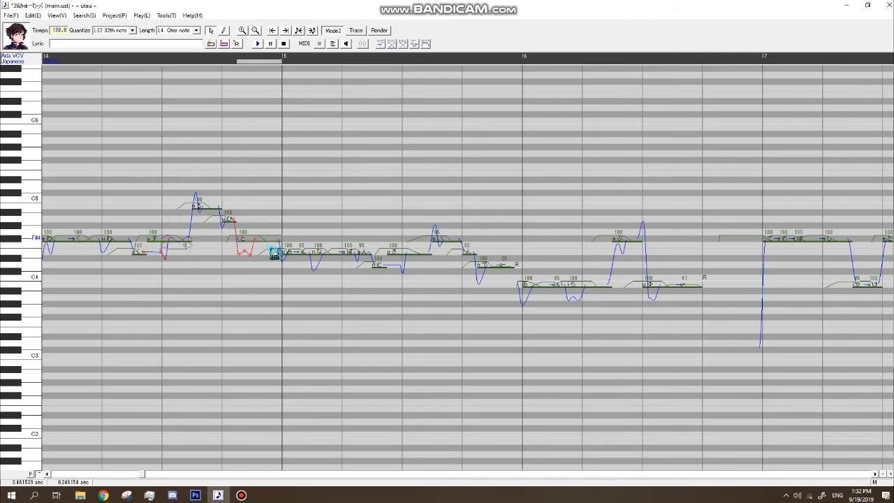
pyautogui.click(380, 252)
pyautogui.click(476, 318)
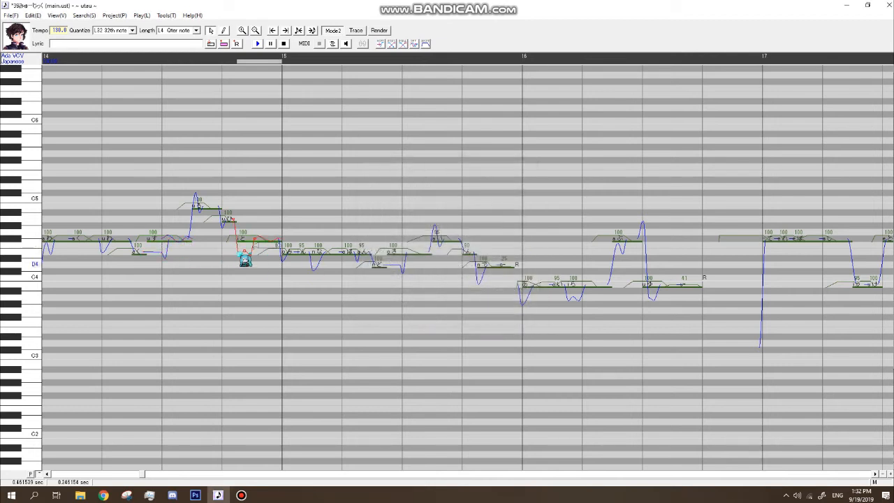
pyautogui.click(424, 275)
pyautogui.click(422, 261)
pyautogui.click(375, 253)
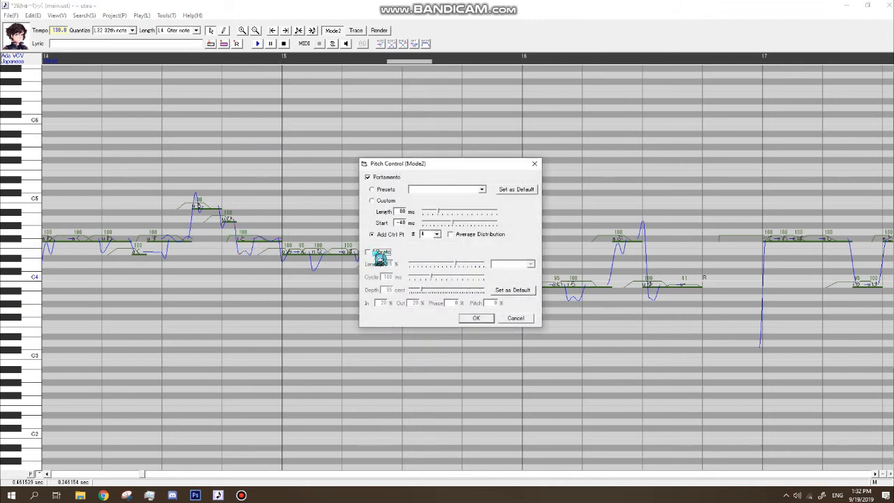
pyautogui.click(472, 319)
# Enable default vibrato on the long B3 note before the rise to F#4 in measure 16.
pyautogui.click(601, 293)
pyautogui.click(380, 255)
pyautogui.click(477, 318)
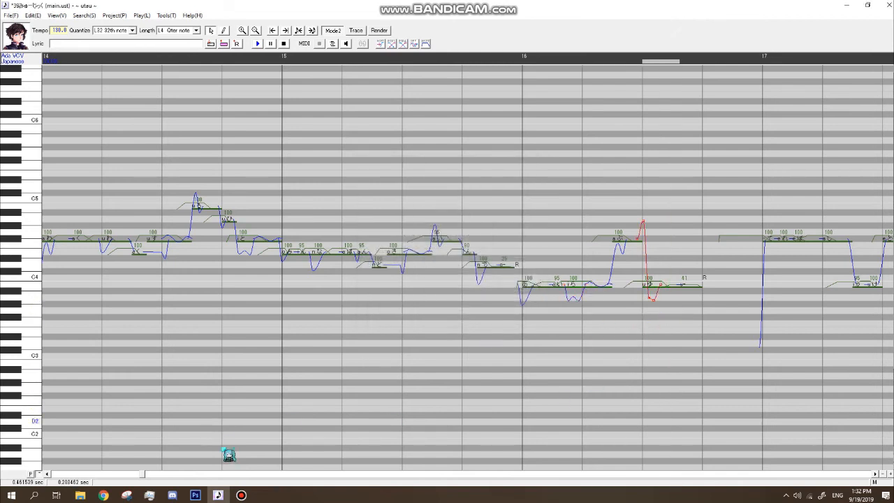
# Adjust the vibrato depth on the last two F#4 notes of measure 14 and on the long E4 note of measure 15.
pyautogui.moveTo(142, 474); pyautogui.dragTo(136, 474)
pyautogui.click(294, 264)
pyautogui.click(481, 295)
pyautogui.moveTo(475, 272); pyautogui.dragTo(581, 287)
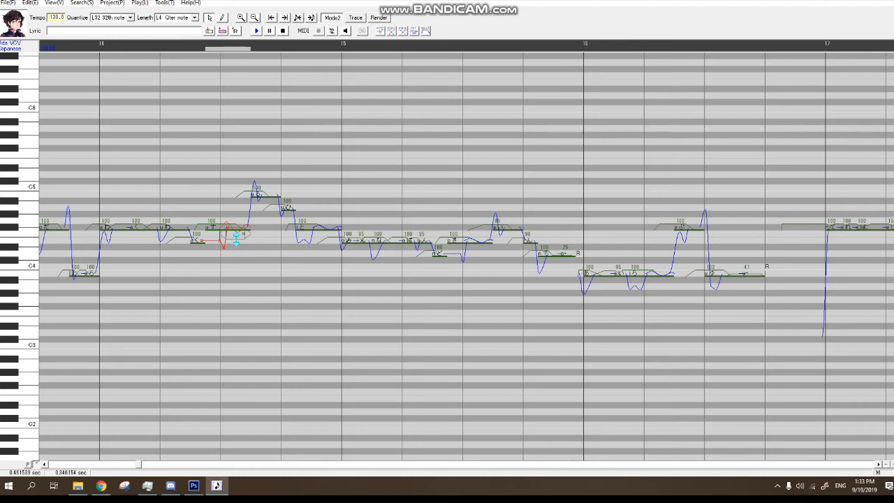
pyautogui.click(332, 239)
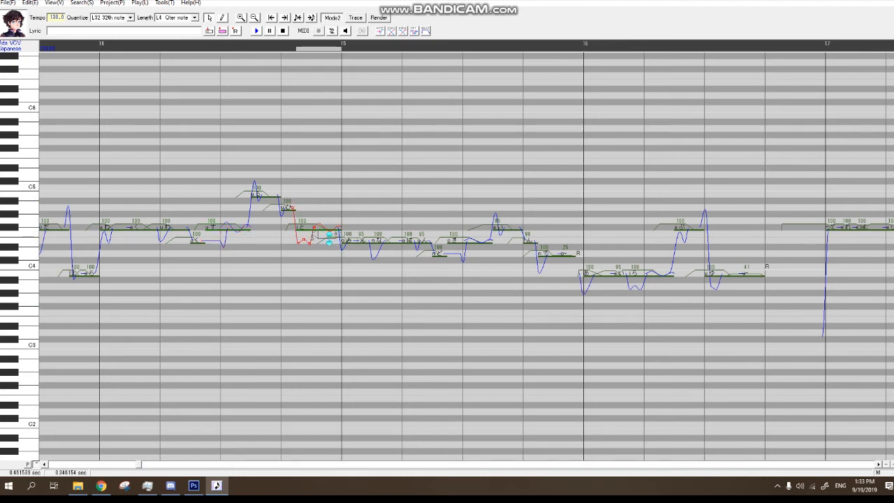
pyautogui.click(478, 244)
pyautogui.click(722, 277)
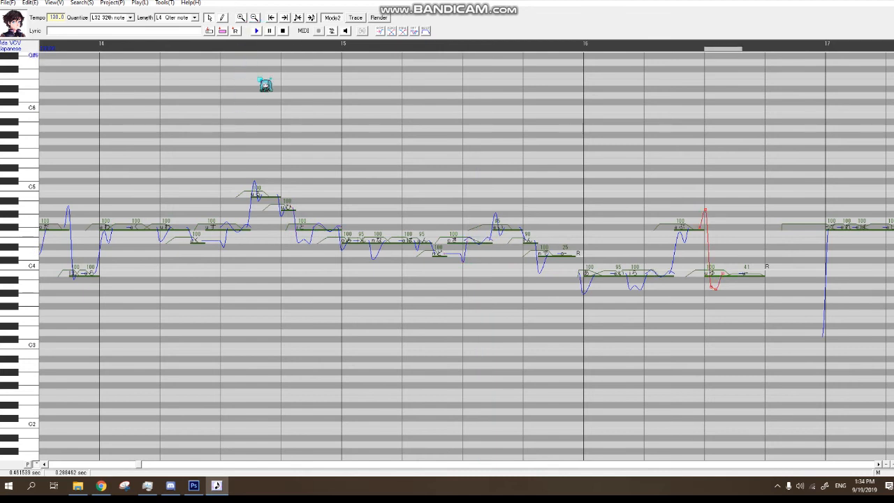
# Play back the whole tuned phrase from measure 13 to the end of measure 16.
pyautogui.click(255, 17)
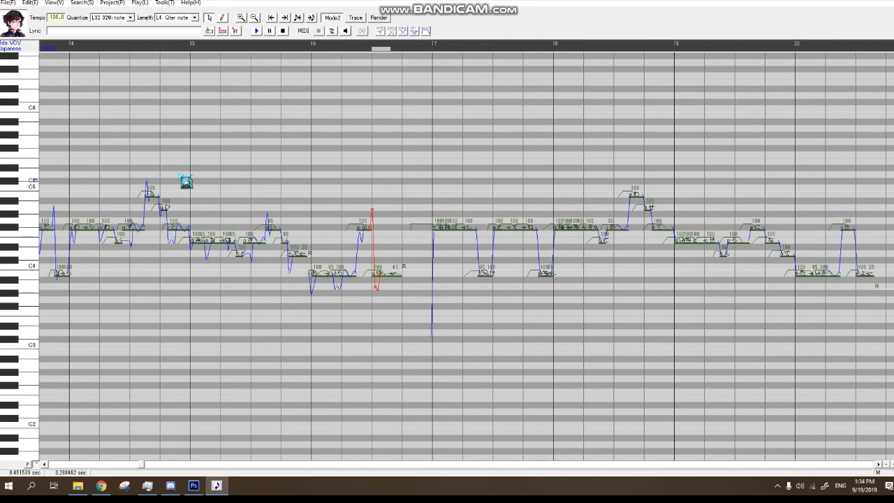
pyautogui.click(46, 464)
pyautogui.click(47, 465)
pyautogui.click(46, 465)
pyautogui.click(46, 464)
pyautogui.click(46, 465)
pyautogui.click(47, 465)
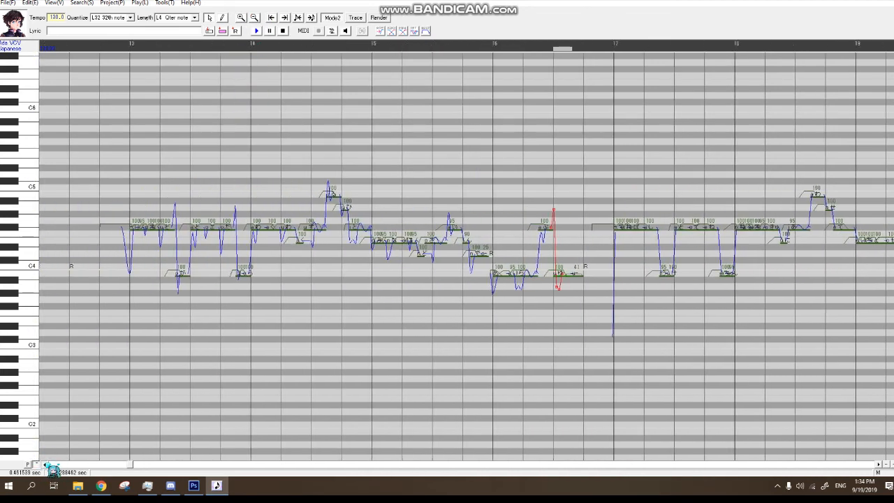
pyautogui.click(46, 465)
pyautogui.moveTo(167, 245); pyautogui.dragTo(613, 285)
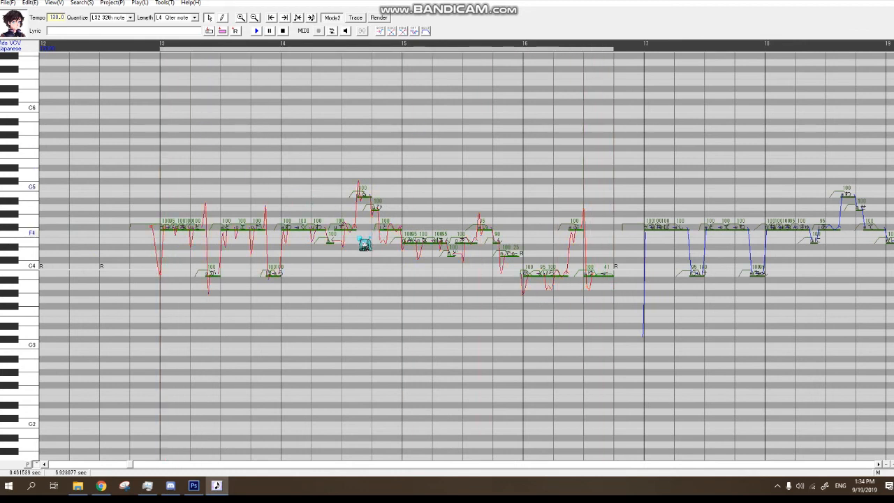
pyautogui.click(266, 33)
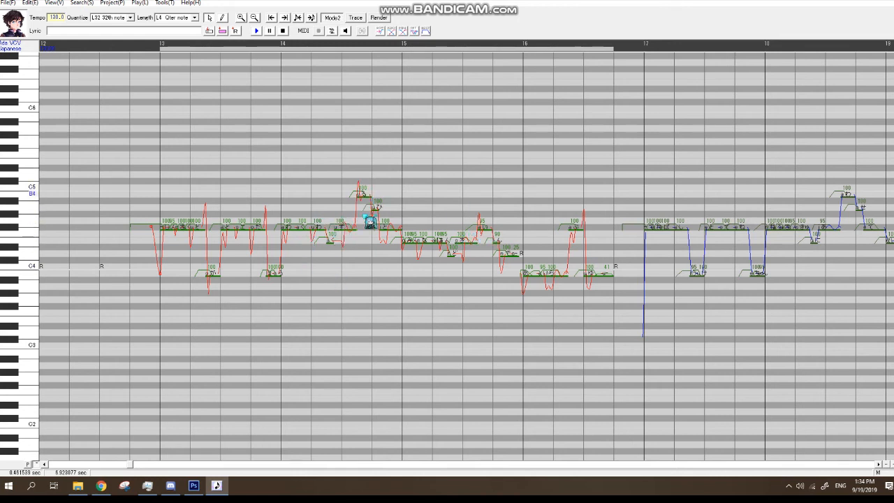
# Load the notes from the end of measure 20 through the start of measure 23 into the Pitch Editor plug-in.
pyautogui.moveTo(135, 465); pyautogui.dragTo(160, 463)
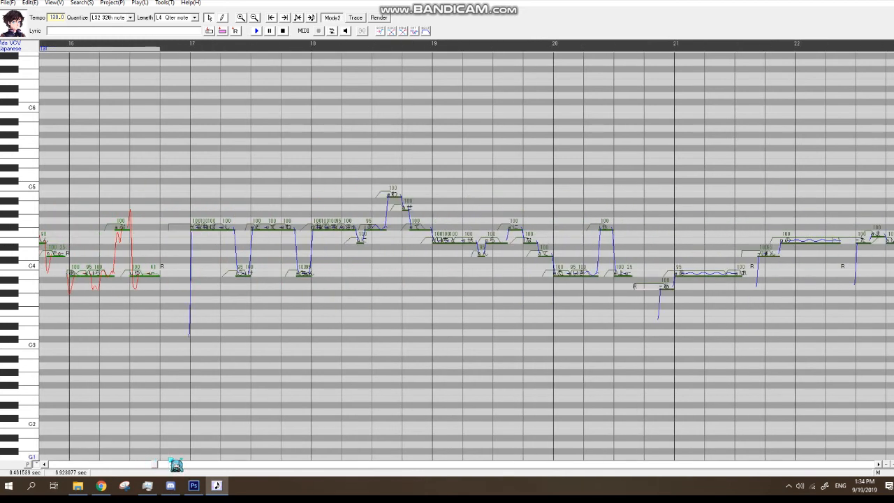
pyautogui.click(891, 464)
pyautogui.click(878, 465)
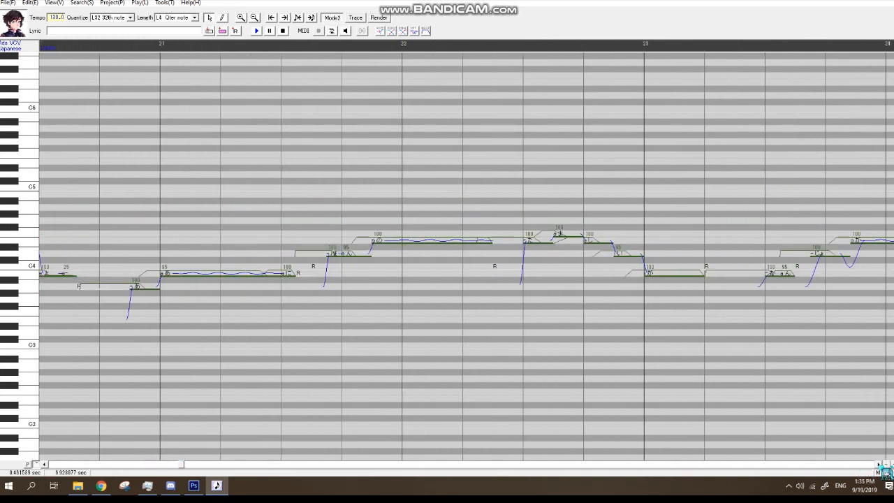
pyautogui.moveTo(152, 306); pyautogui.dragTo(711, 280)
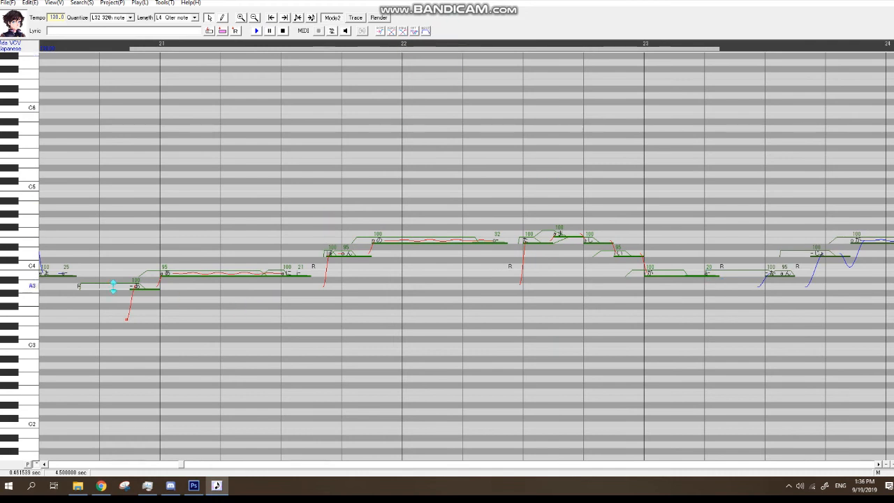
pyautogui.click(165, 3)
pyautogui.moveTo(202, 37)
pyautogui.click(297, 58)
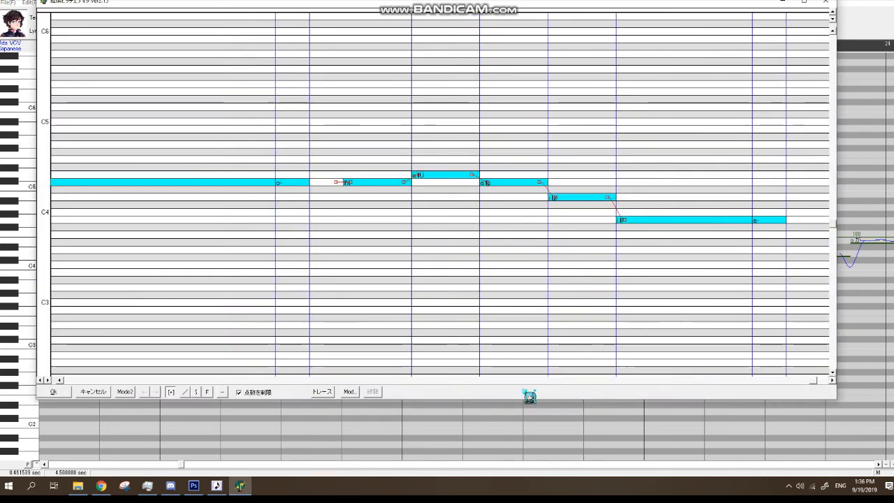
# Deepen the scoop into the opening A3 note and delay the rise to the long B3 note with a dip before it.
pyautogui.moveTo(526, 393); pyautogui.dragTo(68, 382)
pyautogui.moveTo(218, 235); pyautogui.dragTo(231, 235)
pyautogui.moveTo(210, 235); pyautogui.dragTo(209, 276)
pyautogui.moveTo(286, 220); pyautogui.dragTo(351, 220)
pyautogui.moveTo(270, 235); pyautogui.dragTo(331, 235)
pyautogui.moveTo(339, 231); pyautogui.dragTo(340, 245)
# Lengthen the scoop into the D4 note before measure 22 and delay the rise to the long E4 note with a dip.
pyautogui.moveTo(67, 381); pyautogui.dragTo(380, 381)
pyautogui.moveTo(347, 197); pyautogui.dragTo(361, 197)
pyautogui.moveTo(450, 182); pyautogui.dragTo(523, 182)
pyautogui.click(503, 197)
pyautogui.click(511, 207)
# Shape the E4-F4-E4 run in measure 22 with a scoop into E4, a dip into F4 and an overshoot before the return to E4.
pyautogui.moveTo(381, 381); pyautogui.dragTo(796, 381)
pyautogui.moveTo(375, 182); pyautogui.dragTo(389, 182)
pyautogui.click(367, 210)
pyautogui.moveTo(444, 174); pyautogui.dragTo(461, 174)
pyautogui.click(446, 190)
pyautogui.click(506, 160)
# Add a dip into D4 and an overshoot with extended undershoot on the drop to B3 at measure 23, and apply the pitch edits.
pyautogui.moveTo(578, 198); pyautogui.dragTo(595, 198)
pyautogui.click(571, 215)
pyautogui.click(640, 178)
pyautogui.moveTo(648, 220); pyautogui.dragTo(684, 220)
pyautogui.click(655, 243)
pyautogui.click(667, 239)
pyautogui.click(676, 242)
pyautogui.click(54, 392)
# Enable default vibrato on the long B3 note in measure 21 and increase its depth.
pyautogui.click(218, 274)
pyautogui.hotkey('ctrl', 'y')
pyautogui.click(373, 239)
pyautogui.click(476, 307)
pyautogui.moveTo(227, 282); pyautogui.dragTo(226, 277)
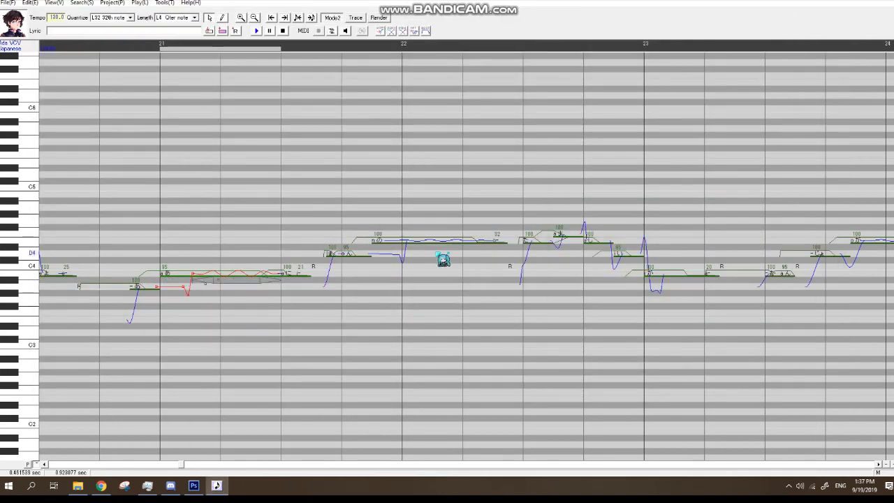
# Deepen the vibrato on the long E4 note in measure 22 and enable default vibrato on the B3 note starting measure 23.
pyautogui.click(439, 241)
pyautogui.moveTo(437, 248); pyautogui.dragTo(436, 244)
pyautogui.click(670, 275)
pyautogui.hotkey('ctrl', 'y')
pyautogui.click(374, 239)
pyautogui.click(476, 307)
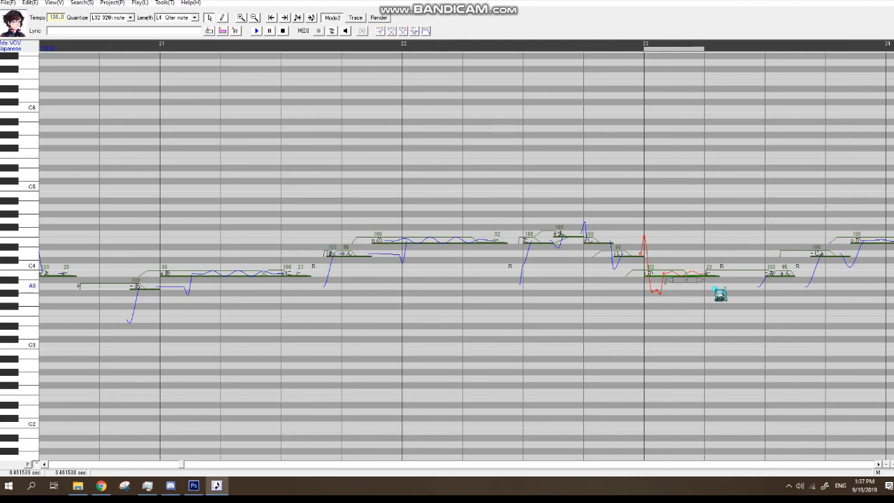
# Play back the retuned notes from the end of measure 20 through the start of measure 23.
pyautogui.moveTo(710, 301); pyautogui.dragTo(115, 342)
pyautogui.press('space')
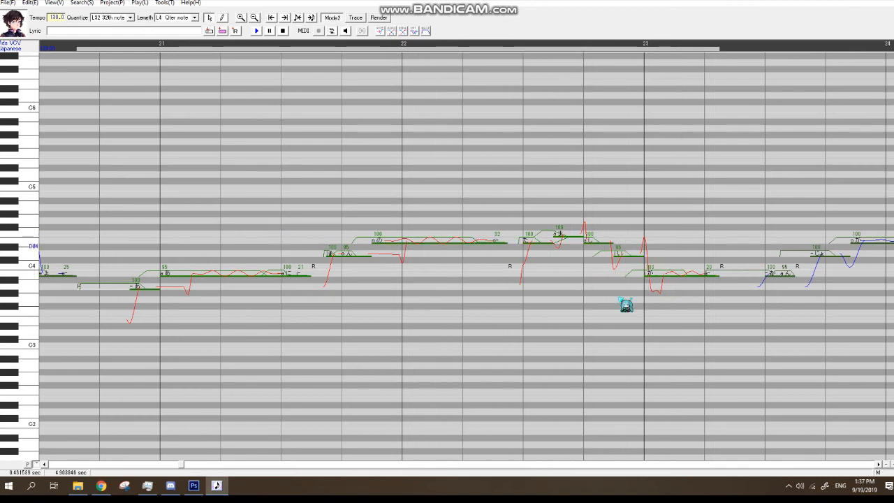
pyautogui.click(150, 301)
# Reopen just the A3 note before measure 21 and the long B3 note after it in the Pitch Editor plug-in.
pyautogui.click(187, 289)
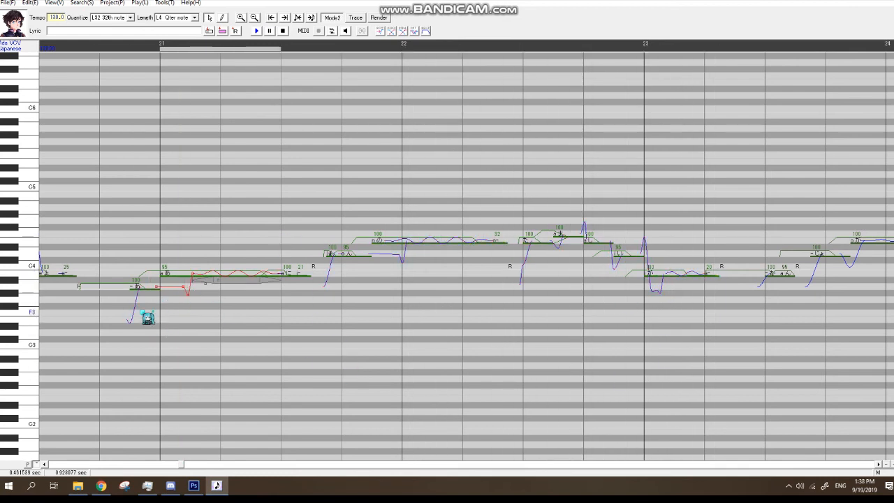
pyautogui.moveTo(150, 317); pyautogui.dragTo(212, 118)
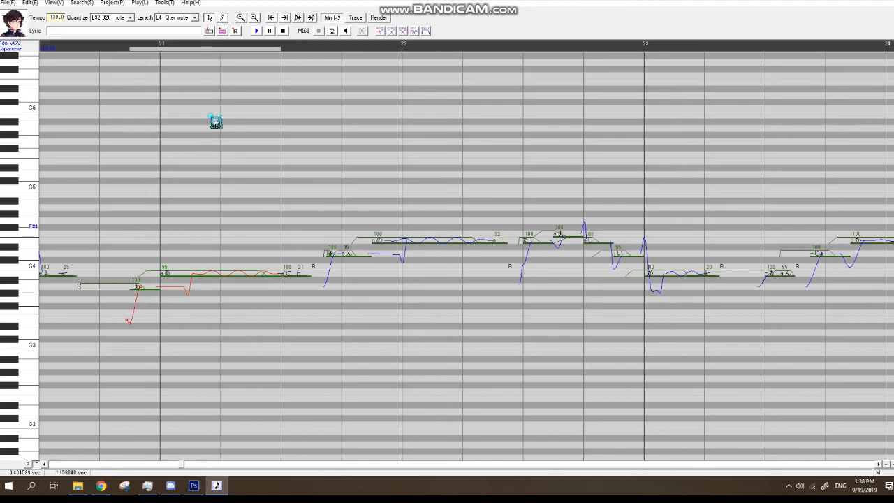
pyautogui.click(164, 3)
pyautogui.moveTo(187, 40)
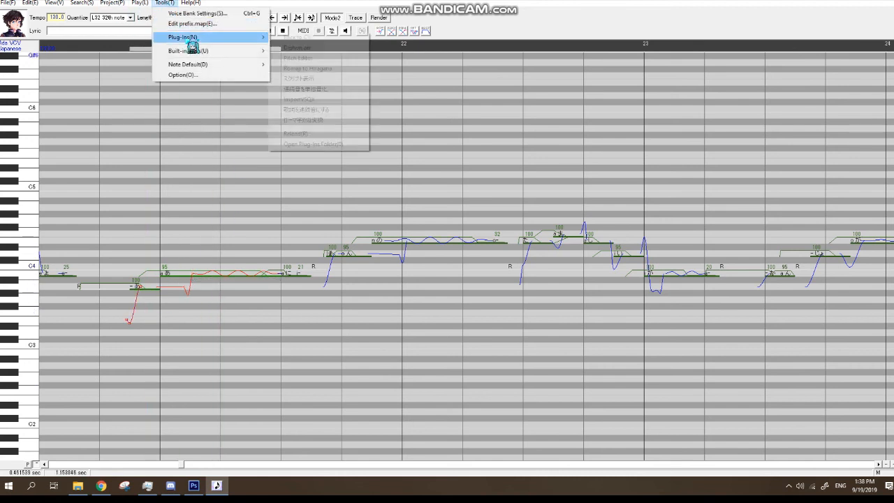
pyautogui.click(318, 58)
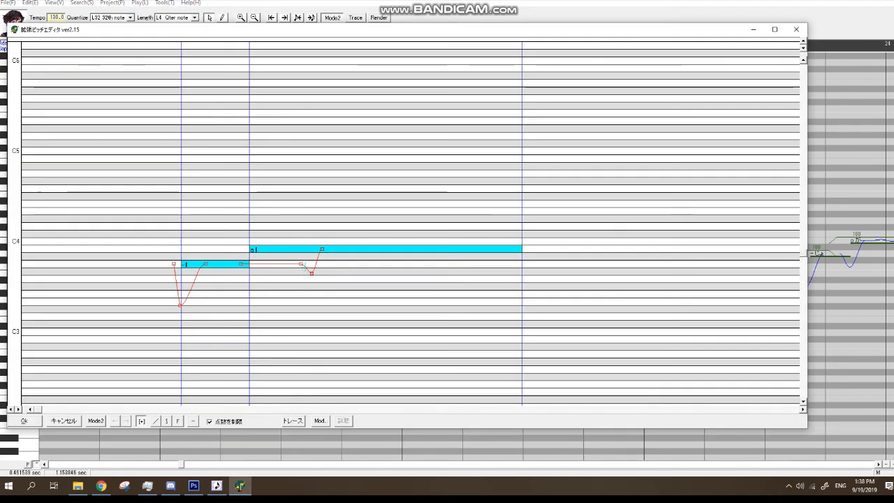
# Make the rise to B3 earlier, overshooting to about C4 and dipping to about A3, and flatten the A3 note's lead-in at about G3.
pyautogui.moveTo(300, 263); pyautogui.dragTo(264, 240)
pyautogui.moveTo(313, 273); pyautogui.dragTo(276, 264)
pyautogui.moveTo(322, 249); pyautogui.dragTo(292, 248)
pyautogui.moveTo(179, 298); pyautogui.dragTo(46, 282)
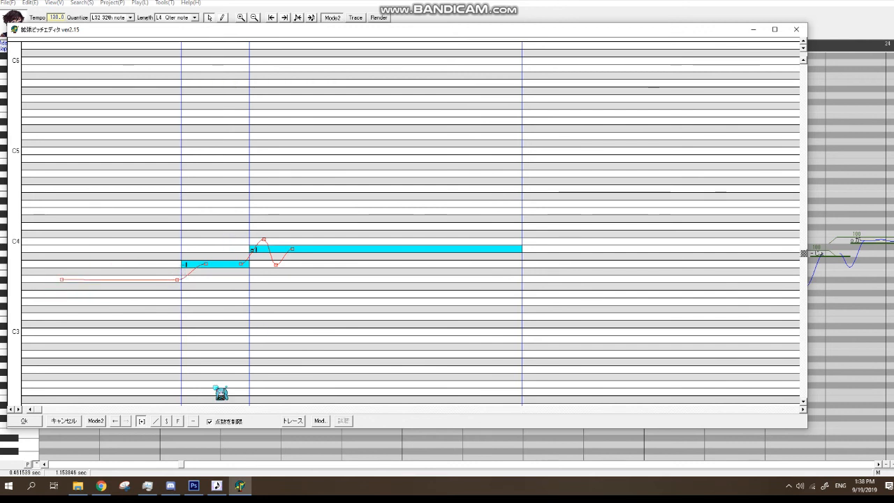
pyautogui.click(23, 421)
# Soften the dip at the start of the long B3 note in measure 21 and play back the opening notes.
pyautogui.click(140, 305)
pyautogui.press('space')
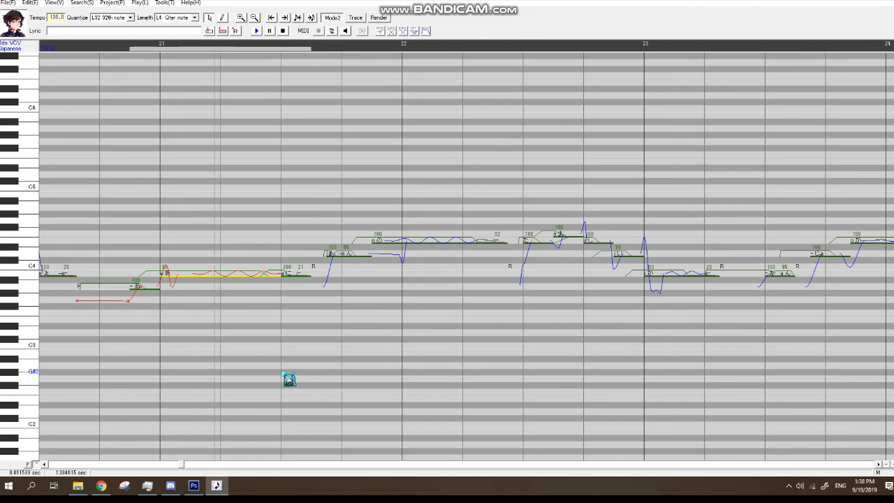
pyautogui.click(192, 283)
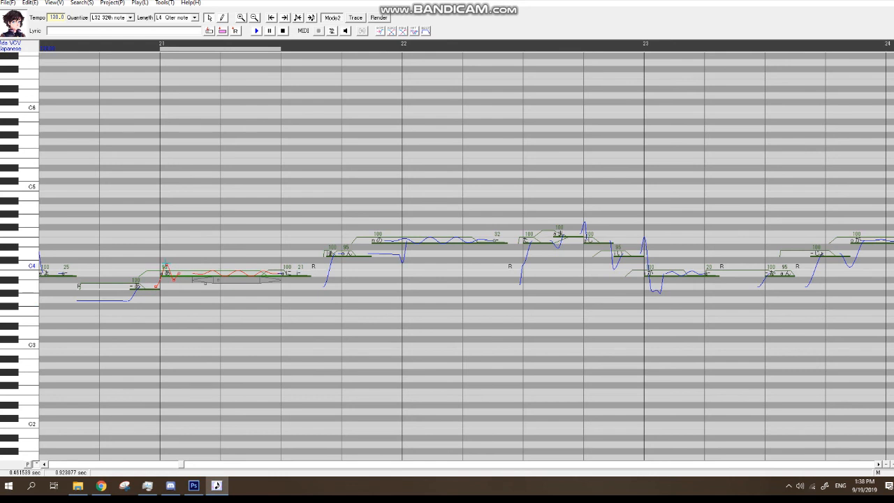
pyautogui.press('space')
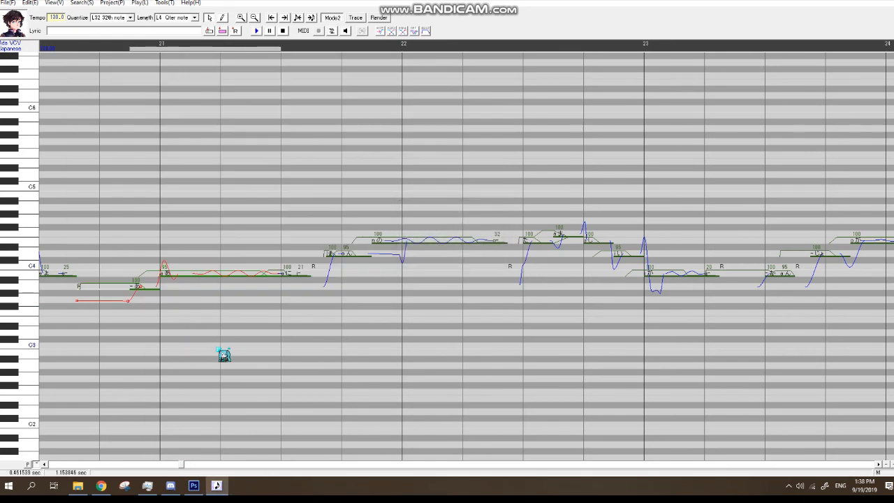
# Play back the full phrase from the A3 note before measure 21 to the B3 ending in measure 23.
pyautogui.click(288, 278)
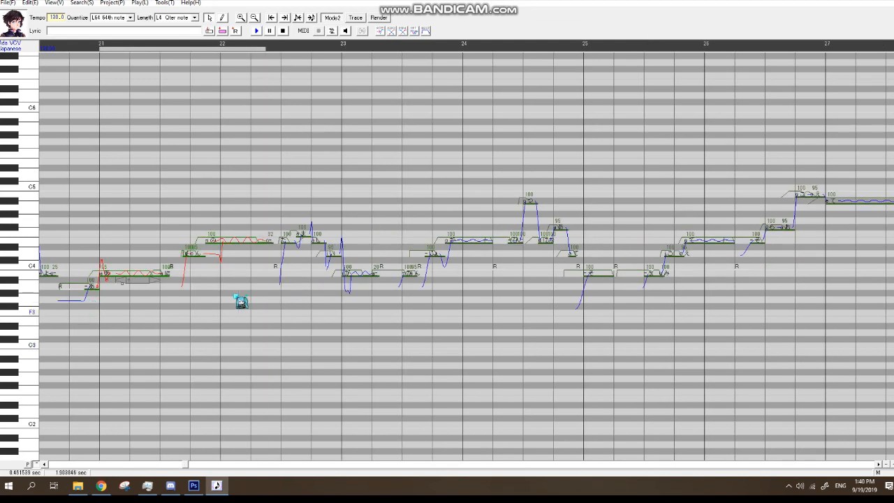
pyautogui.moveTo(236, 296); pyautogui.dragTo(376, 297)
pyautogui.press('space')
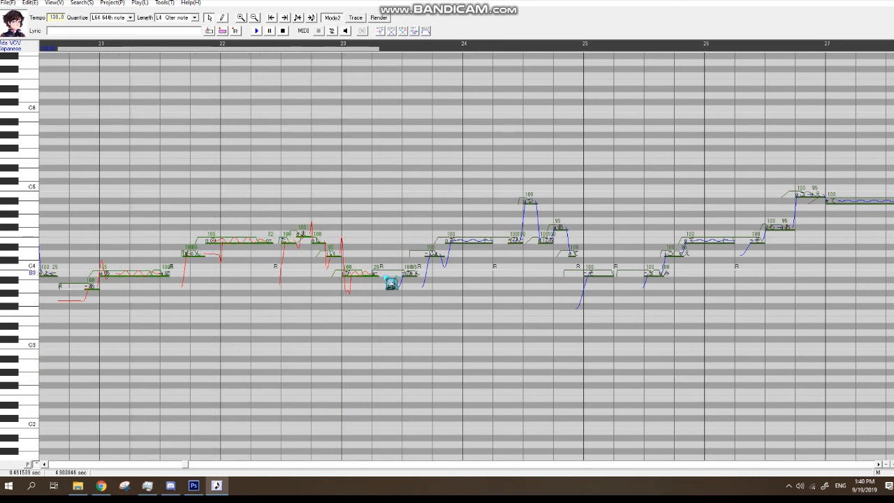
# Lengthen the B3 note at the start of measure 23, place its short ending note directly after it, and play back the descending run.
pyautogui.click(385, 276)
pyautogui.moveTo(381, 268)
pyautogui.mouseDown()
pyautogui.moveTo(373, 282)
pyautogui.moveTo(380, 273)
pyautogui.mouseUp()
pyautogui.click(372, 273)
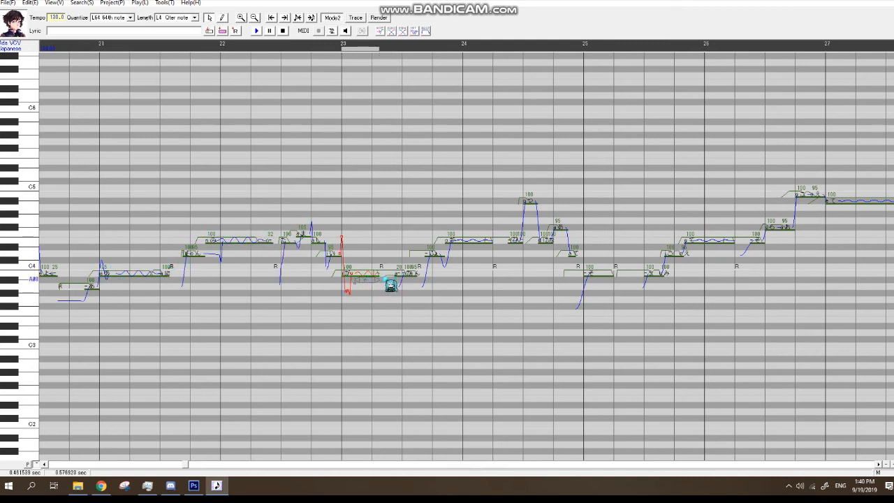
pyautogui.click(397, 280)
pyautogui.moveTo(382, 282); pyautogui.dragTo(382, 281)
pyautogui.moveTo(381, 281); pyautogui.dragTo(291, 300)
pyautogui.press('space')
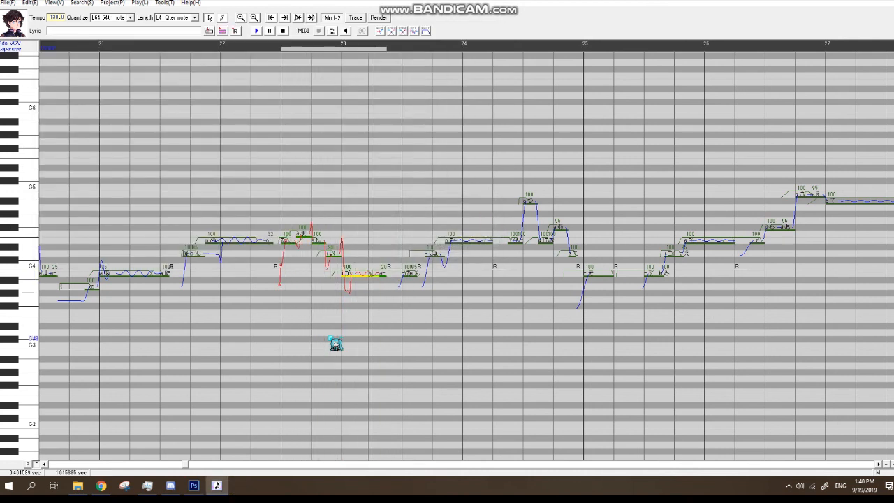
# Check the lyric of the short B3 note after the rest in measure 23 and review the tuned phrases from measure 13 onward.
pyautogui.doubleClick(412, 277)
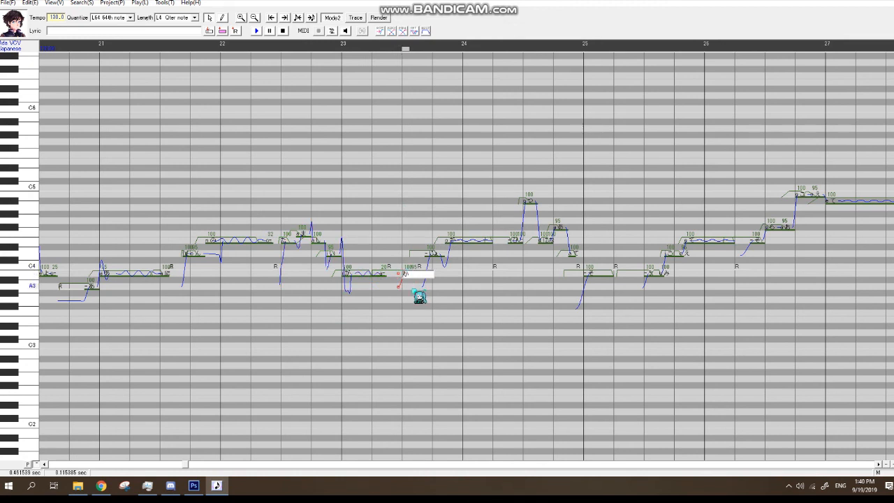
pyautogui.press('Return')
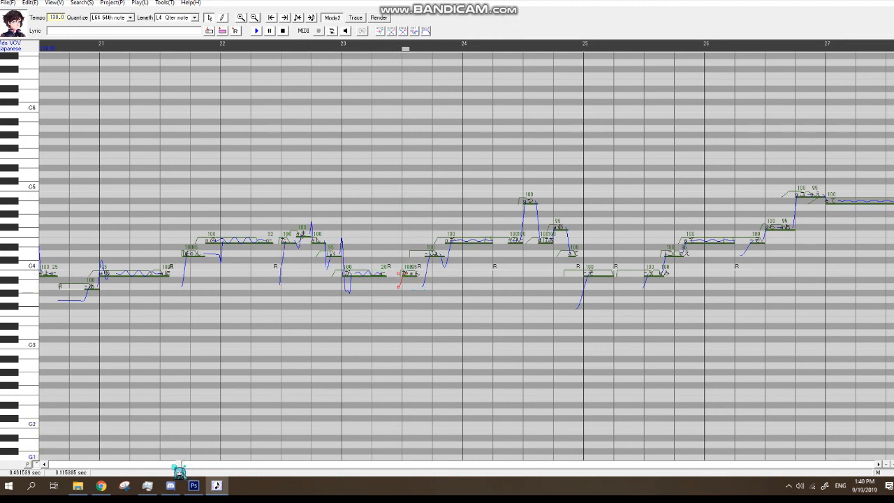
pyautogui.moveTo(179, 465); pyautogui.dragTo(160, 465)
pyautogui.click(7, 3)
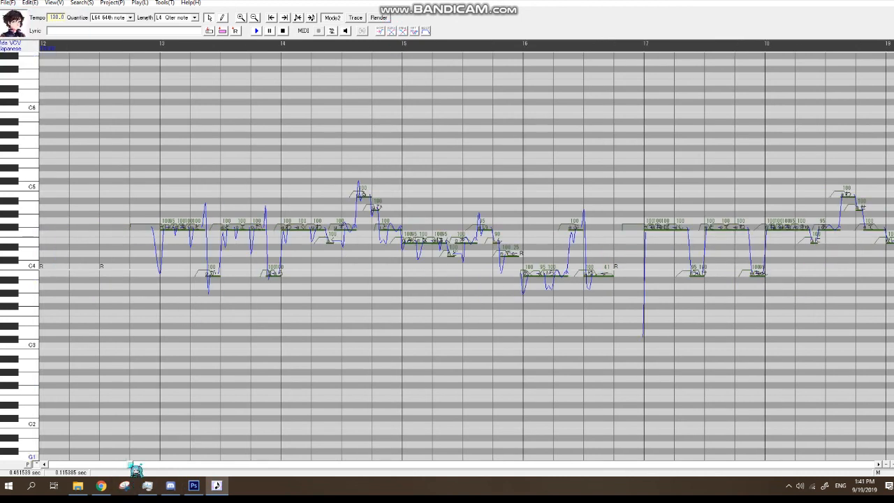
pyautogui.moveTo(135, 463); pyautogui.dragTo(138, 464)
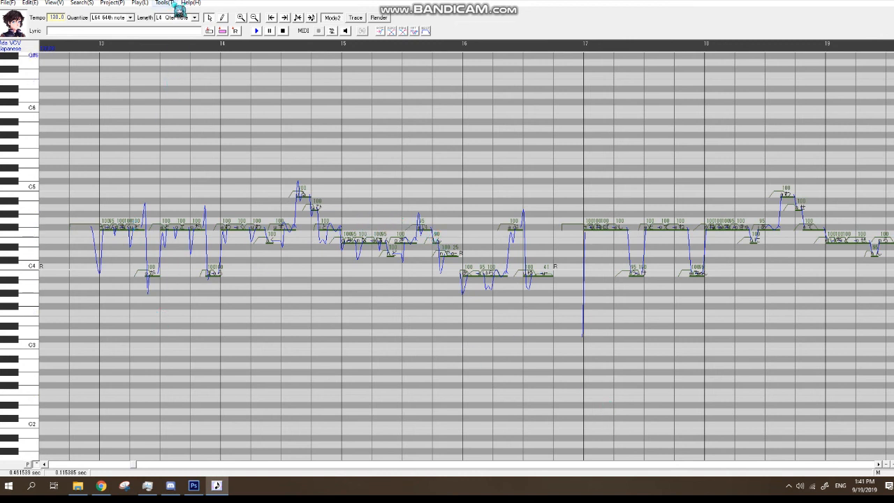
pyautogui.moveTo(134, 463); pyautogui.dragTo(187, 463)
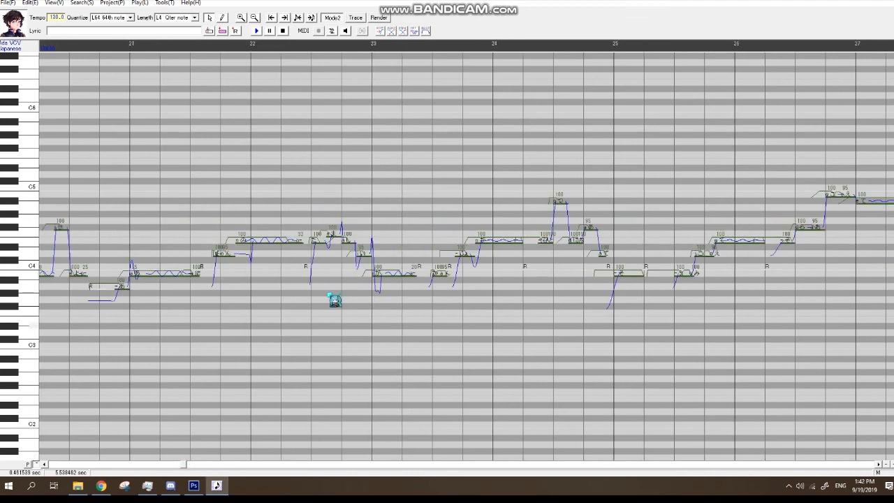